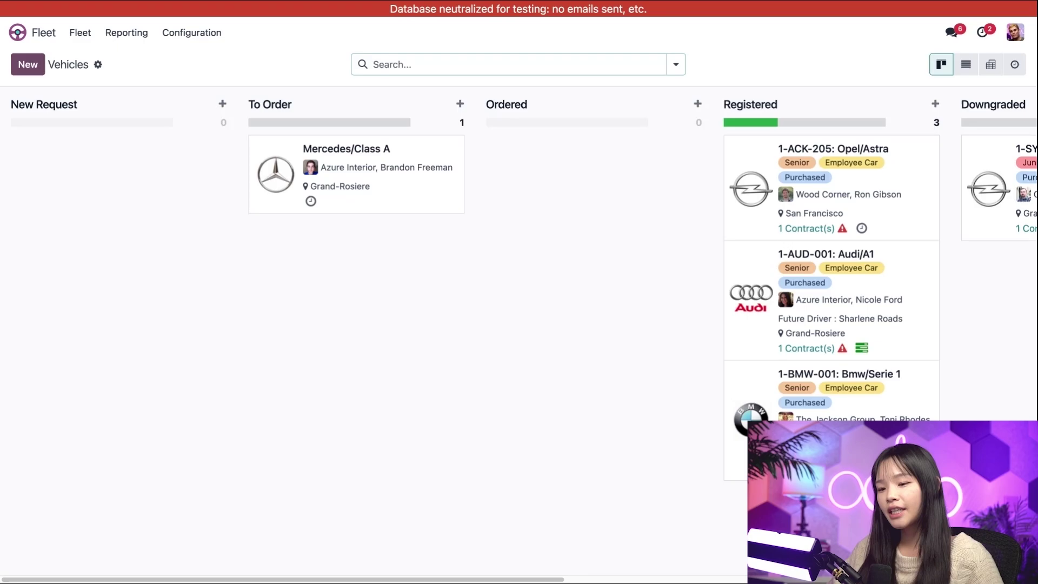
# Step: Show the car manufacturers catalogue from Configuration, then reopen the Configuration menu
pyautogui.click(199, 32)
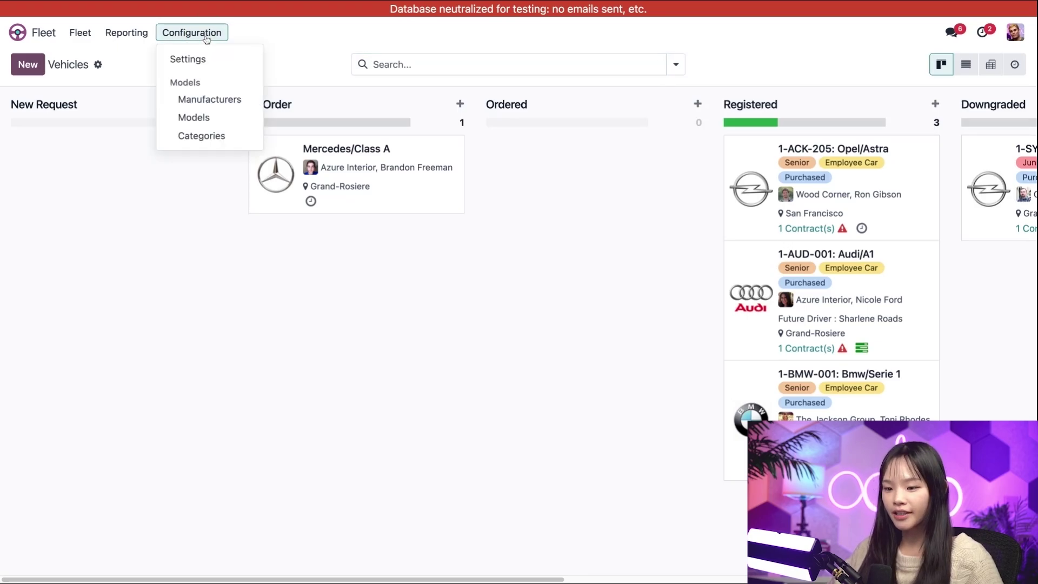
pyautogui.click(209, 99)
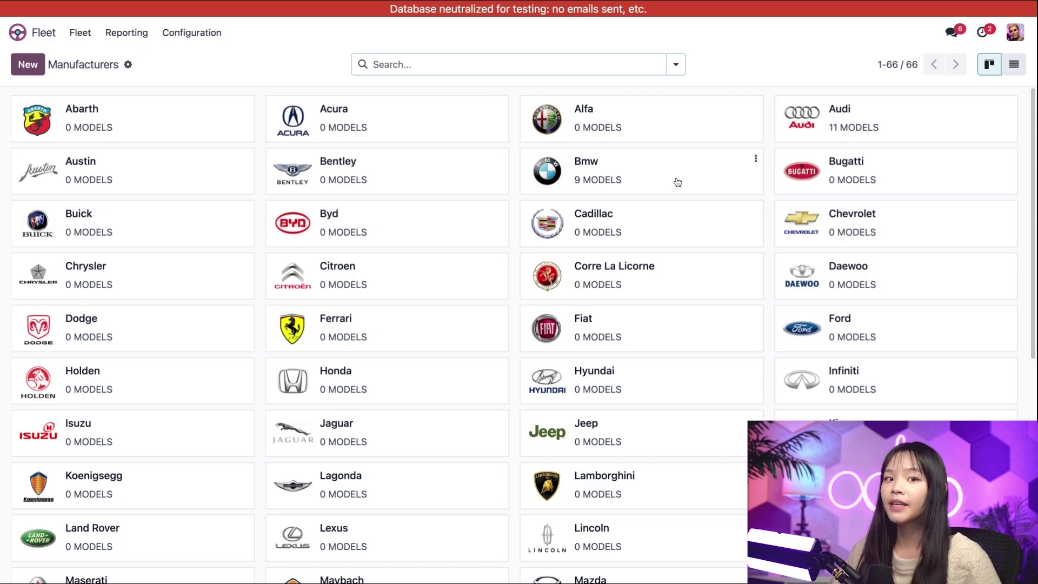
pyautogui.moveTo(641, 171)
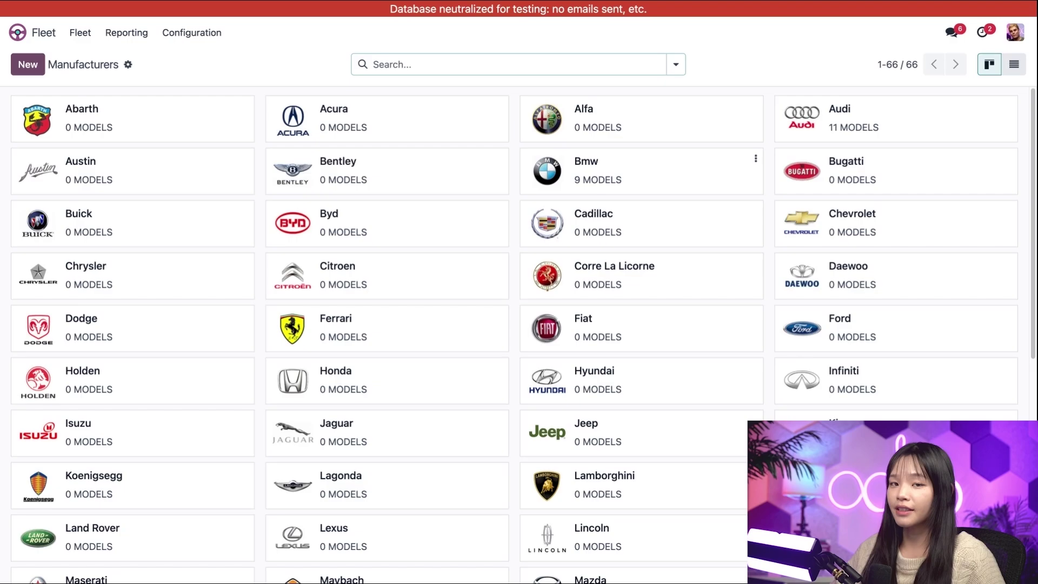
pyautogui.click(218, 35)
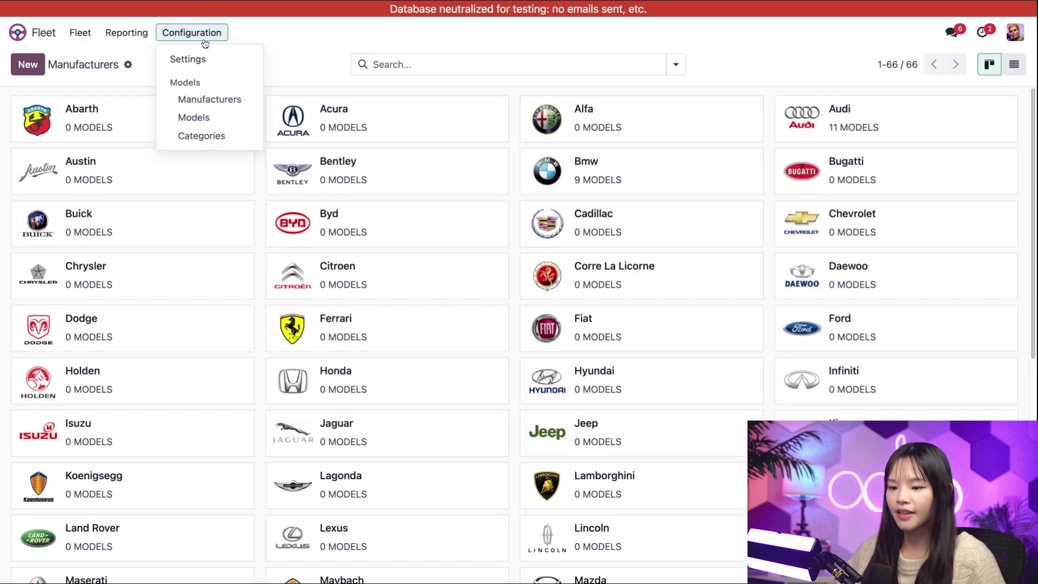
# Step: Show the vehicle models list and expand the Audi group with its eleven models
pyautogui.click(228, 112)
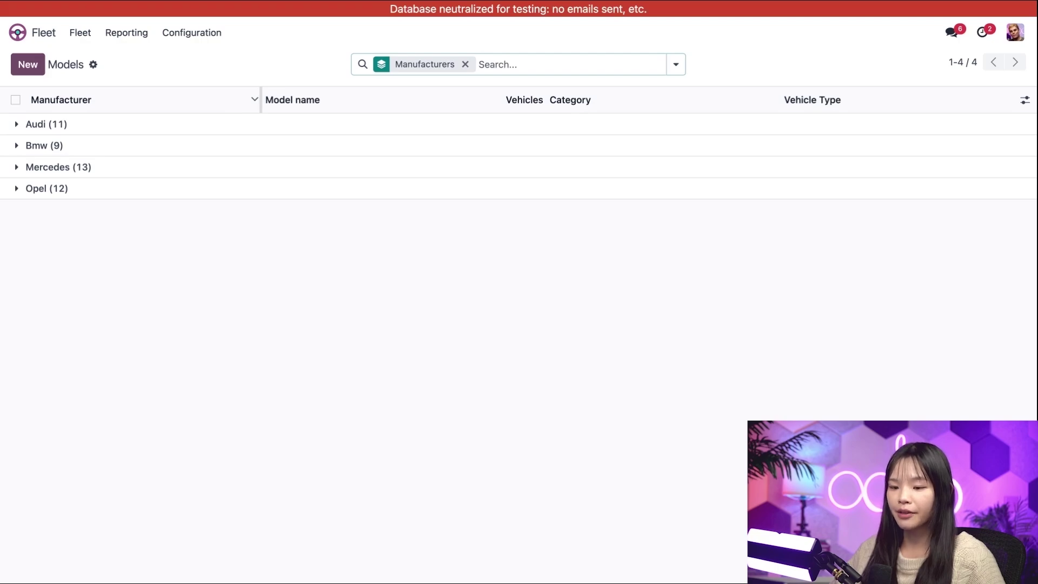
pyautogui.click(208, 123)
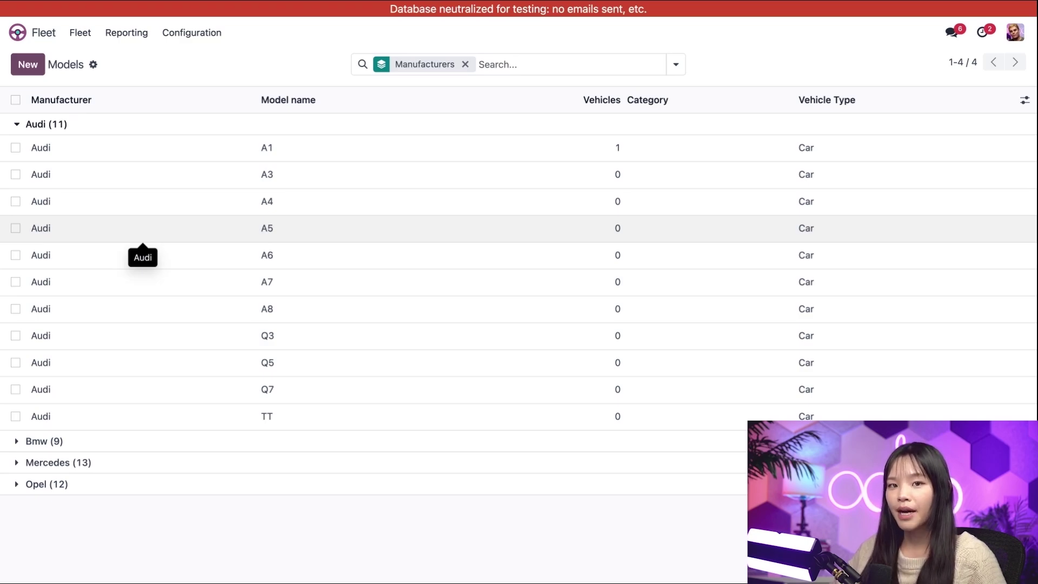
# Step: Start a new vehicle record and browse the full catalogue of car models for it
pyautogui.click(81, 33)
pyautogui.click(112, 60)
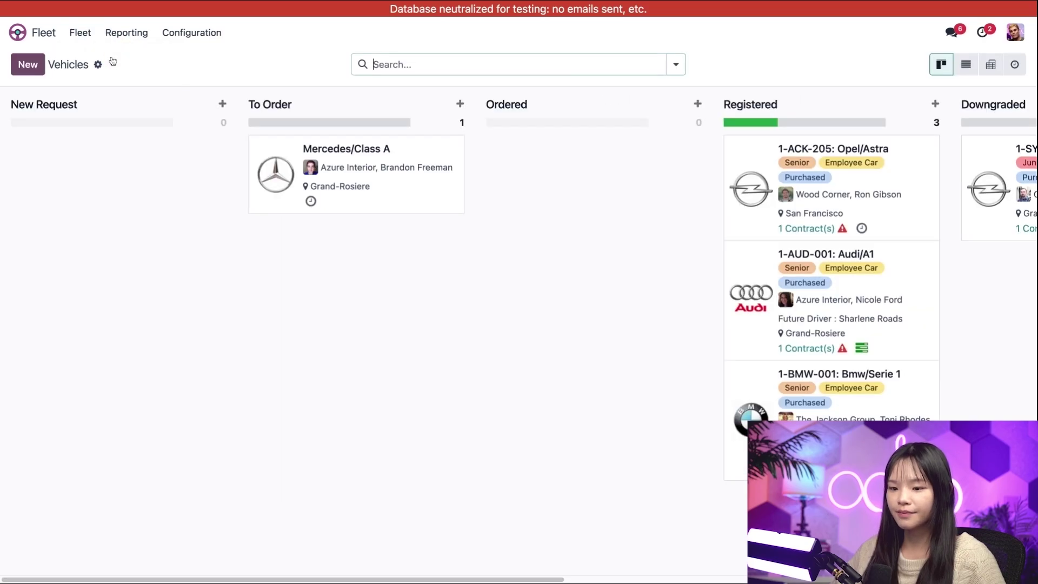
pyautogui.click(29, 64)
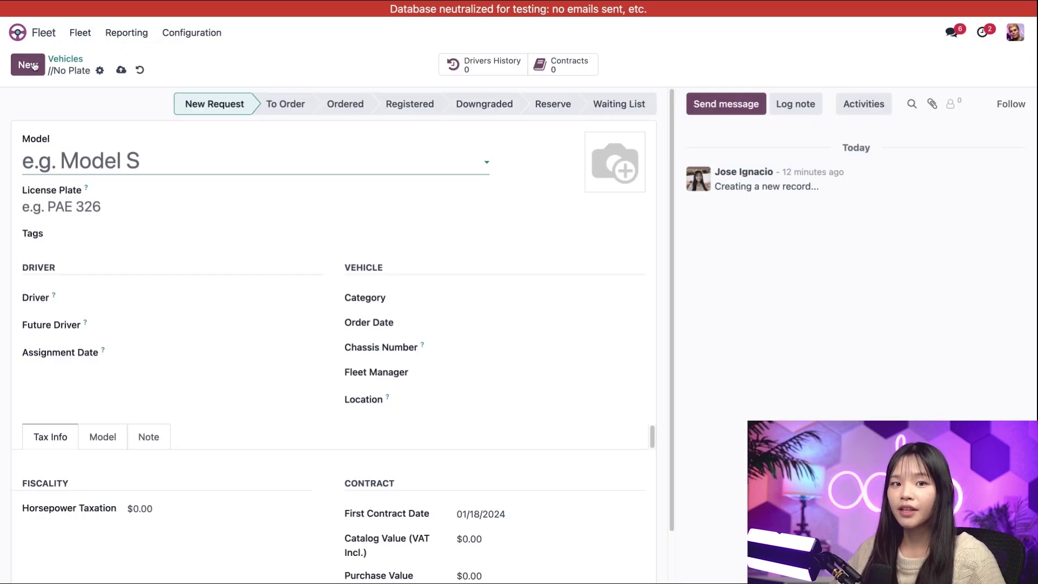
pyautogui.click(197, 161)
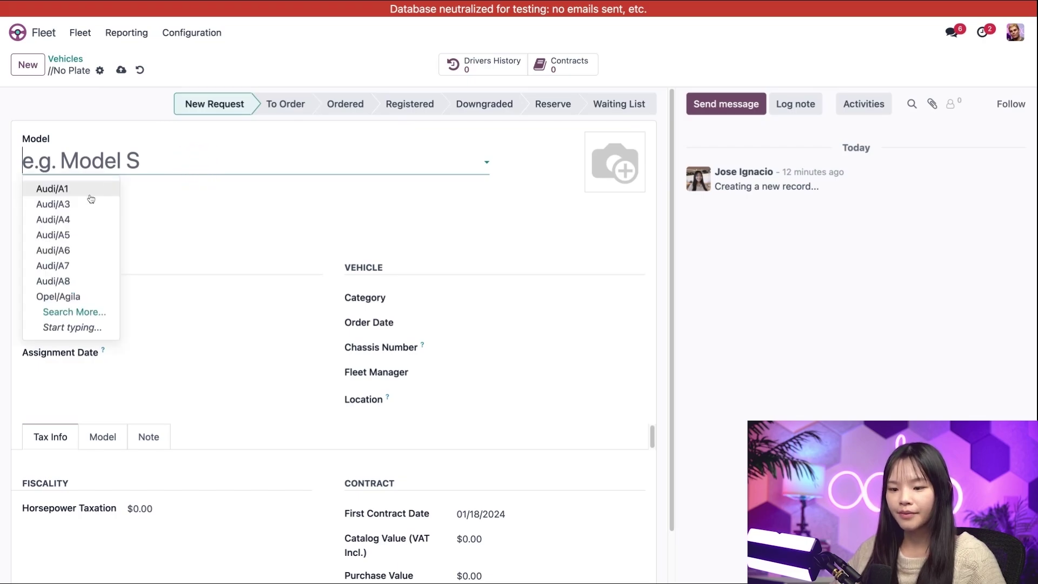
pyautogui.click(96, 312)
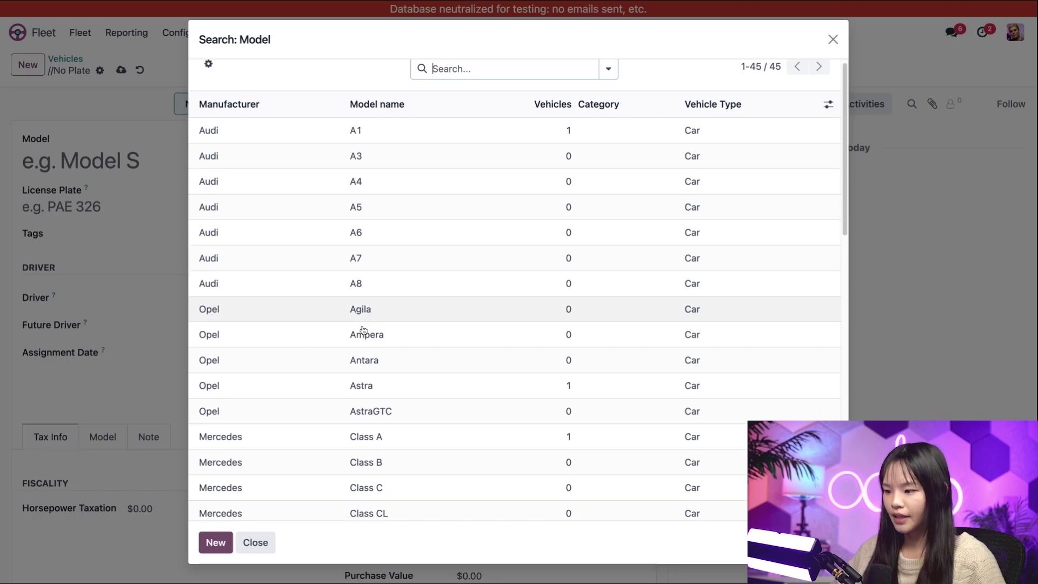
pyautogui.scroll(-10, 362, 330)
pyautogui.scroll(-2, 361, 330)
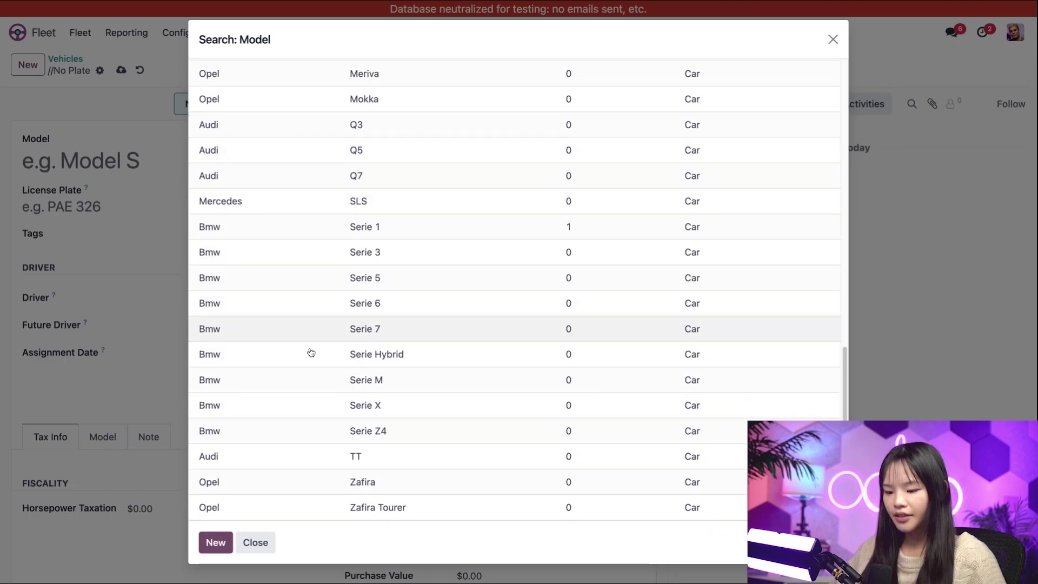
# Step: Create a new Golf R car model with manufacturer Volkswagen and category Mid-Size
pyautogui.click(227, 545)
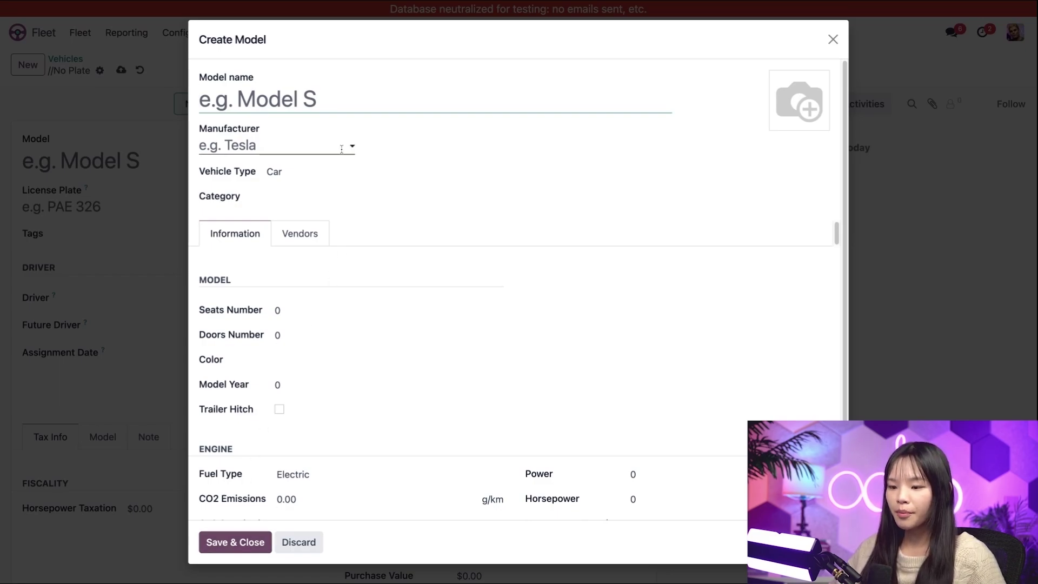
pyautogui.click(299, 98)
pyautogui.write('Gol')
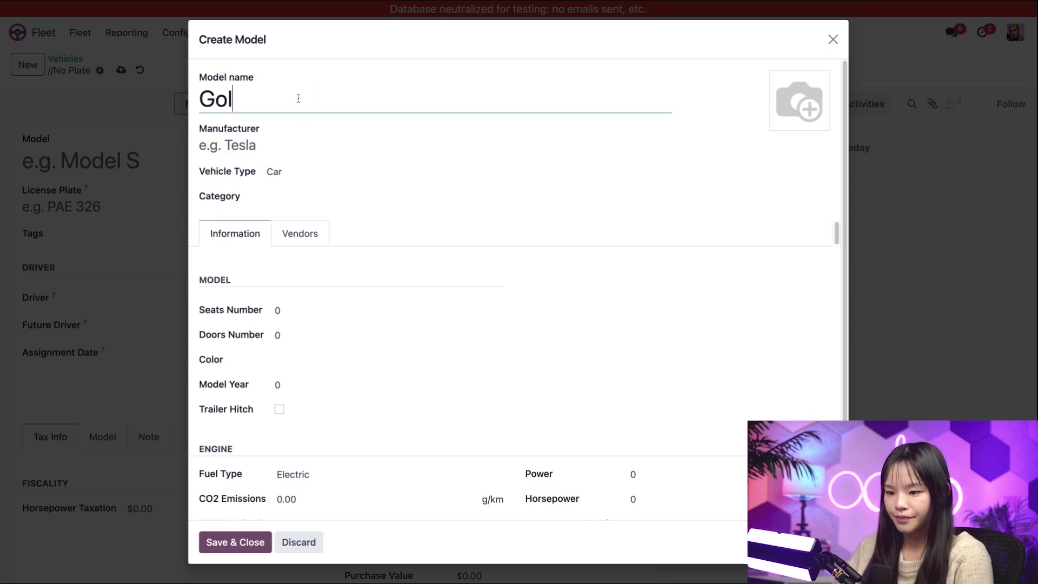
pyautogui.write('f R')
pyautogui.click(284, 141)
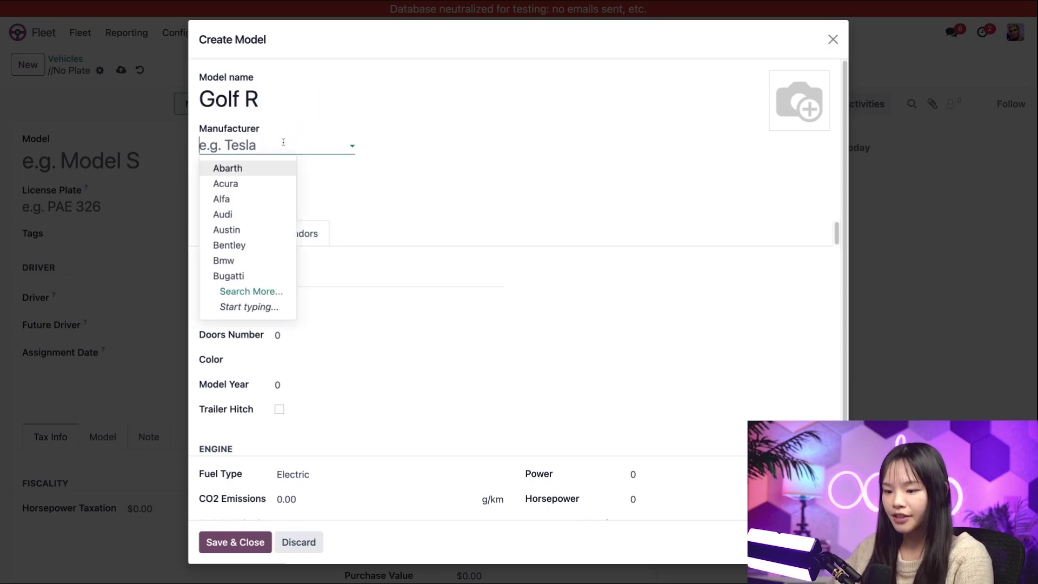
pyautogui.write('V')
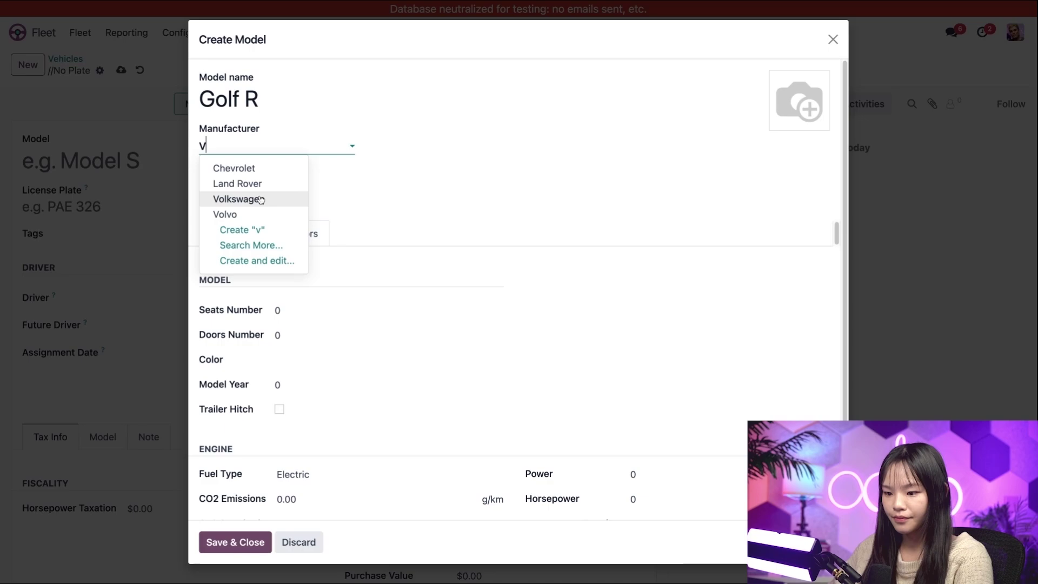
pyautogui.click(262, 199)
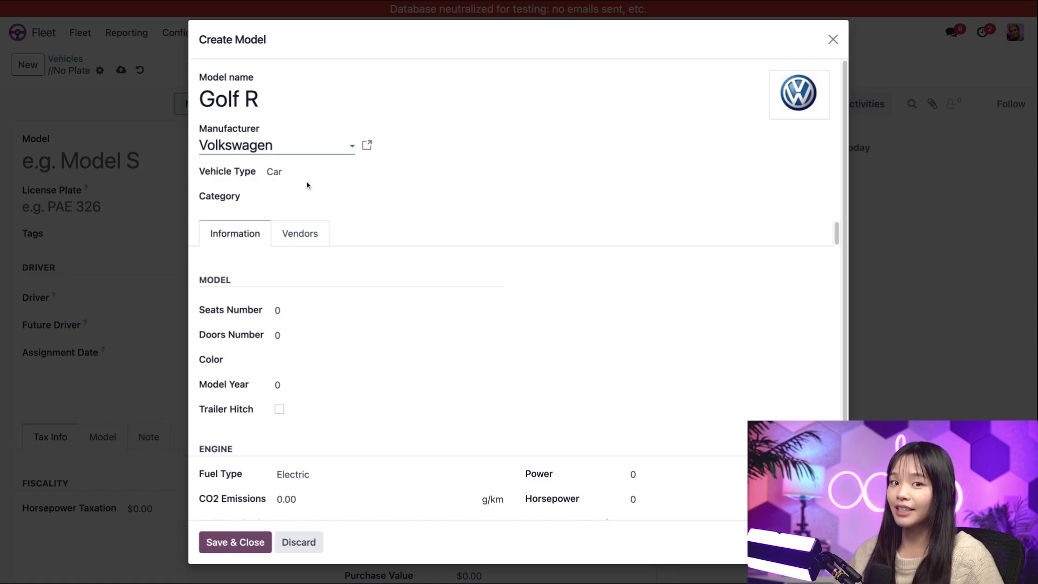
pyautogui.click(280, 196)
pyautogui.click(323, 222)
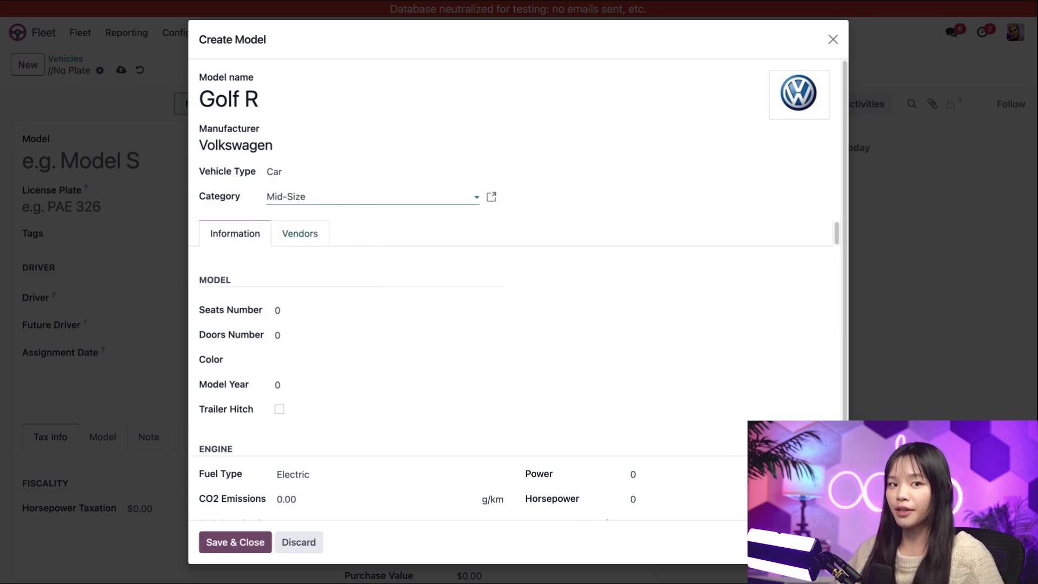
# Step: Give the Golf R 5 seats, 4 doors, black colour, model year 2023 and a manual 315-hp gasoline engine
pyautogui.click(297, 308)
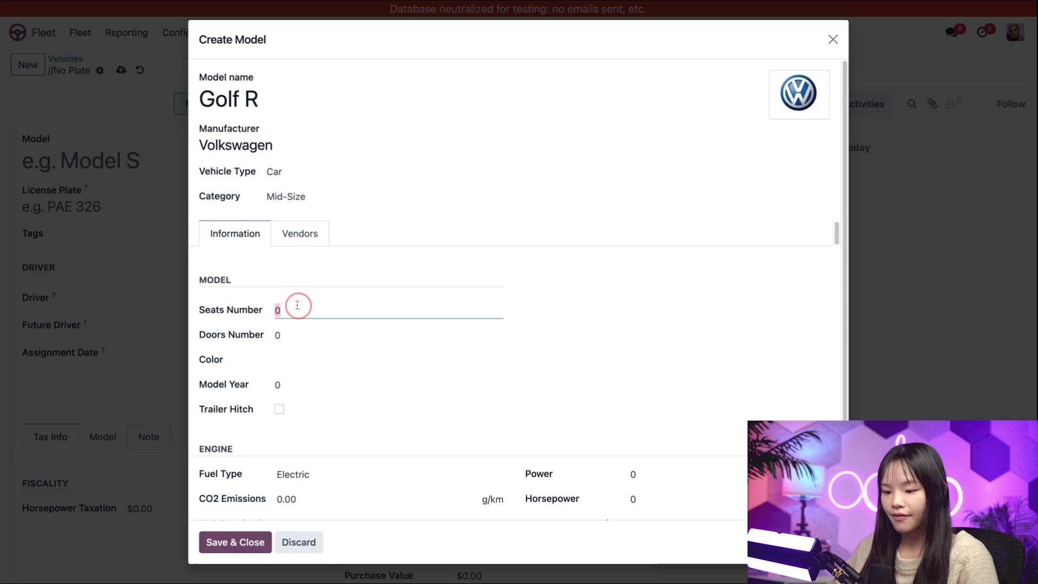
pyautogui.write('5')
pyautogui.click(302, 335)
pyautogui.write('4')
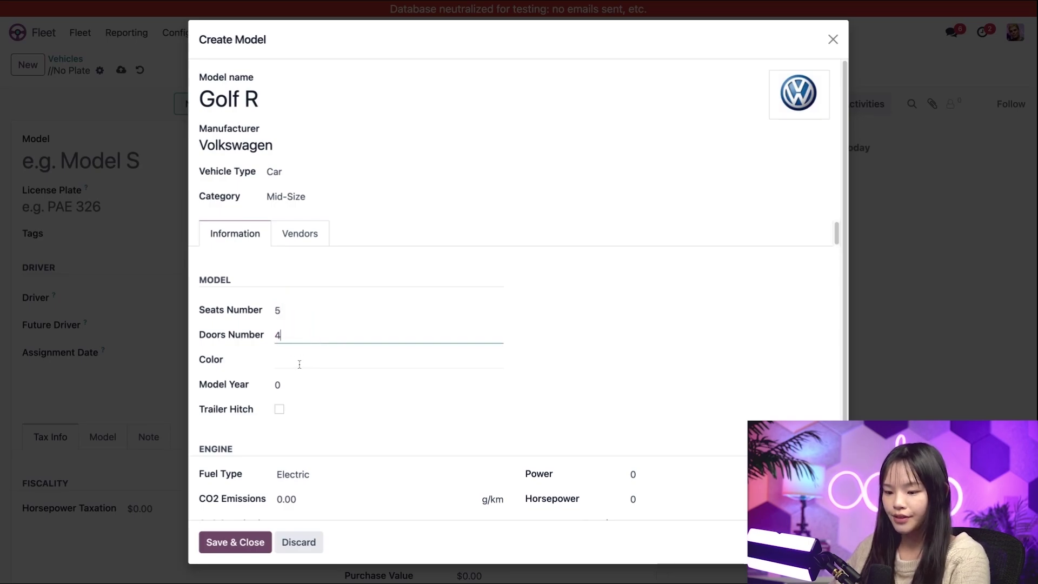
pyautogui.click(299, 362)
pyautogui.write('blac')
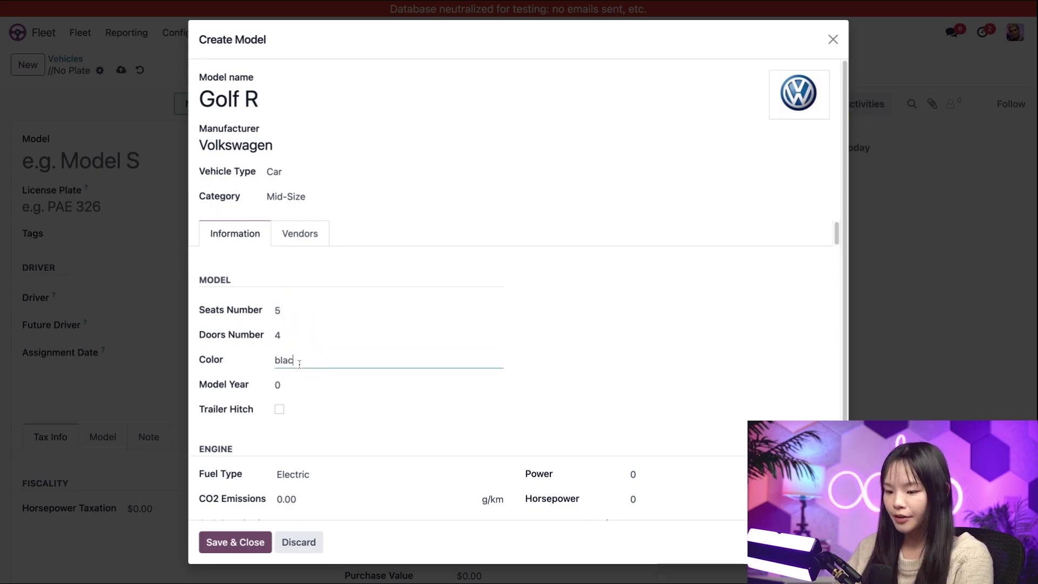
pyautogui.write('k')
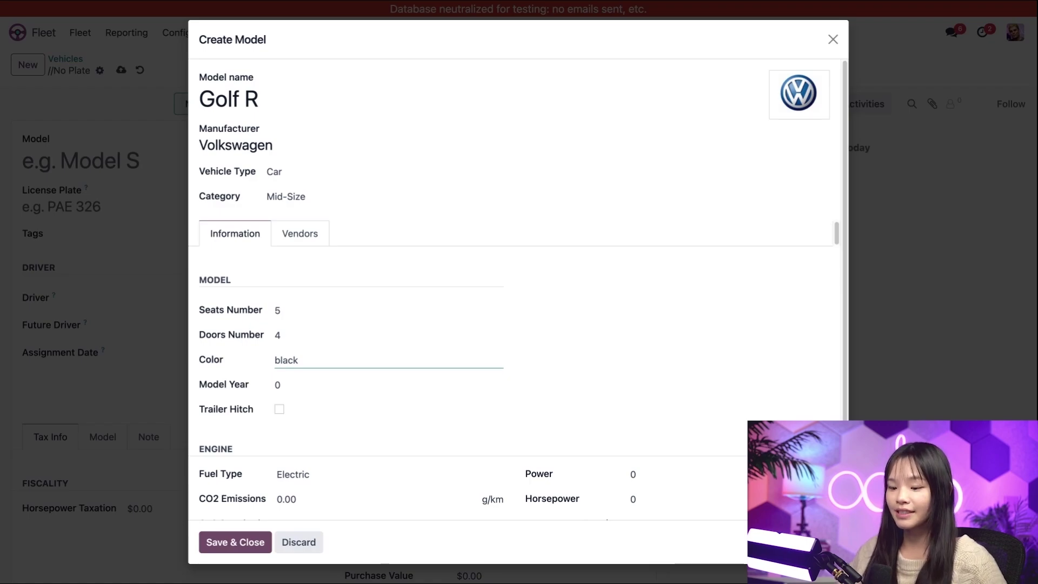
pyautogui.click(287, 386)
pyautogui.write('202')
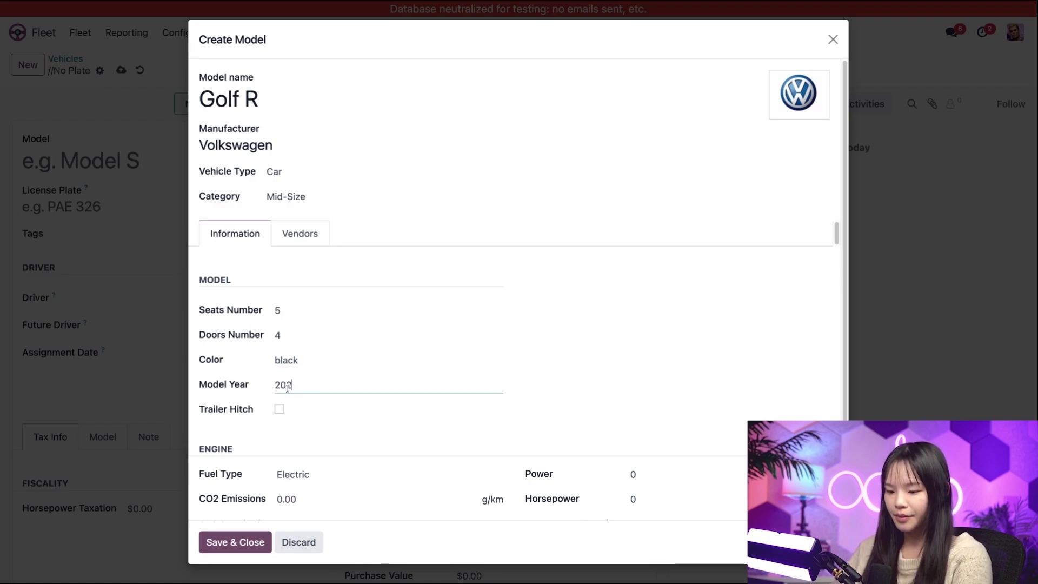
pyautogui.write('3')
pyautogui.click(397, 439)
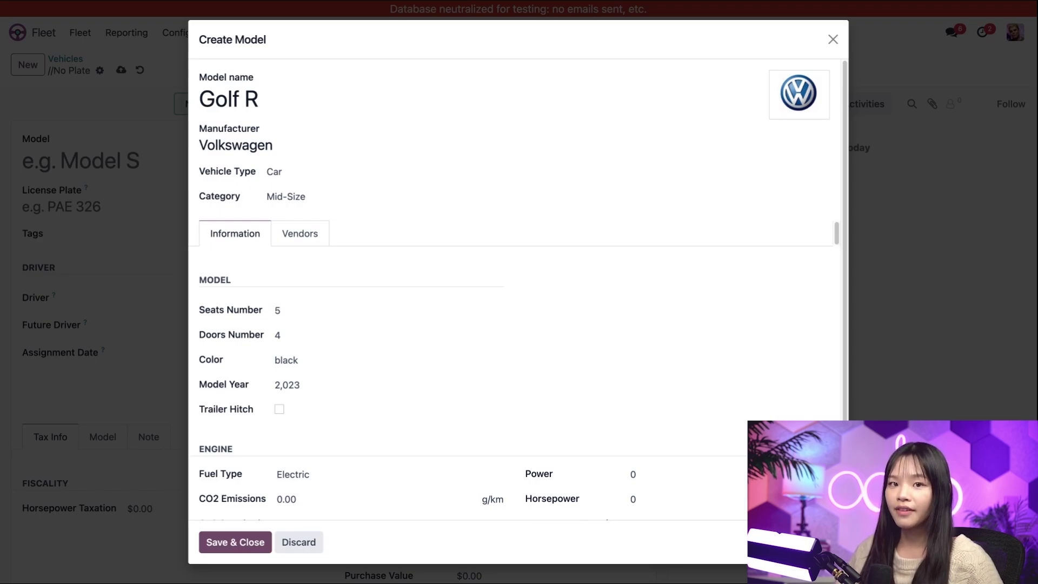
pyautogui.scroll(-2, 519, 292)
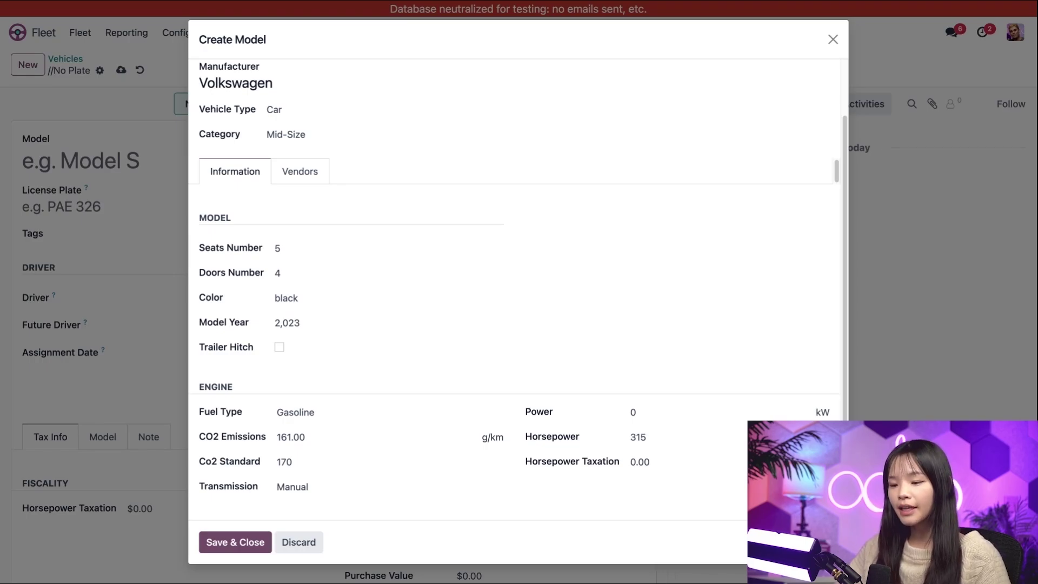
pyautogui.click(301, 173)
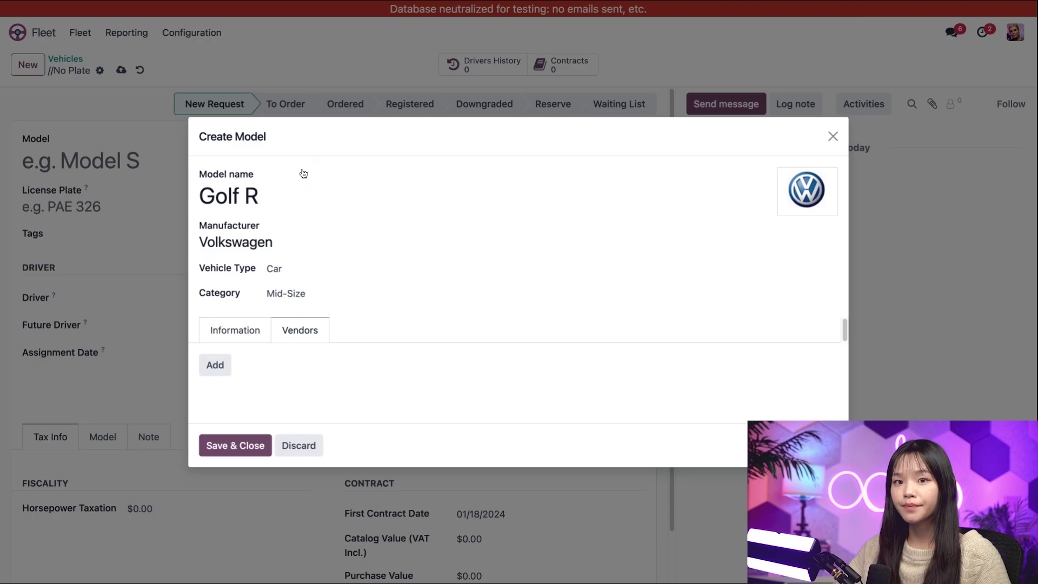
# Step: Add Best Cars as the Golf R's vendor and save the model onto the vehicle
pyautogui.click(214, 365)
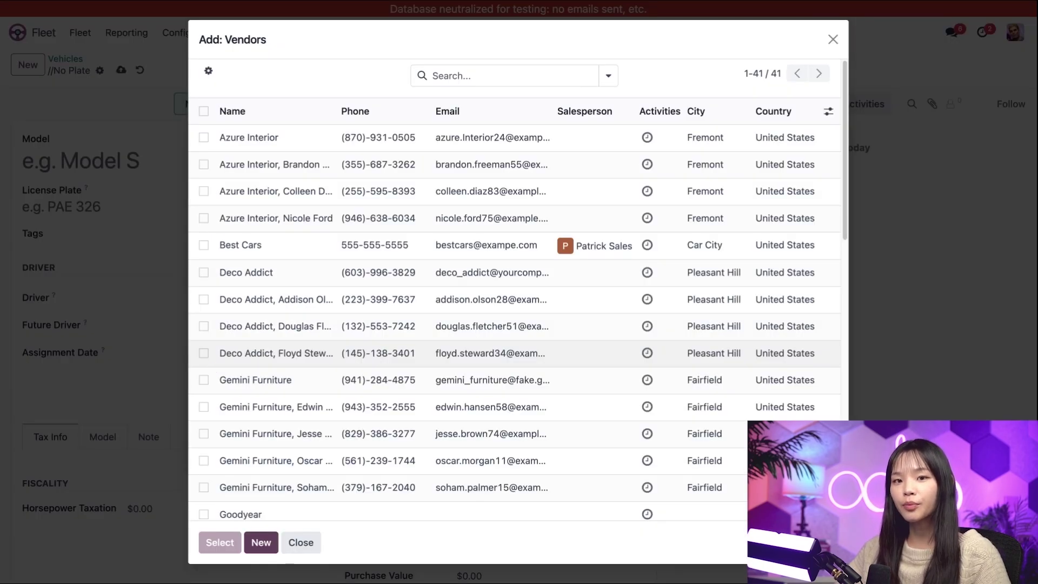
pyautogui.click(204, 245)
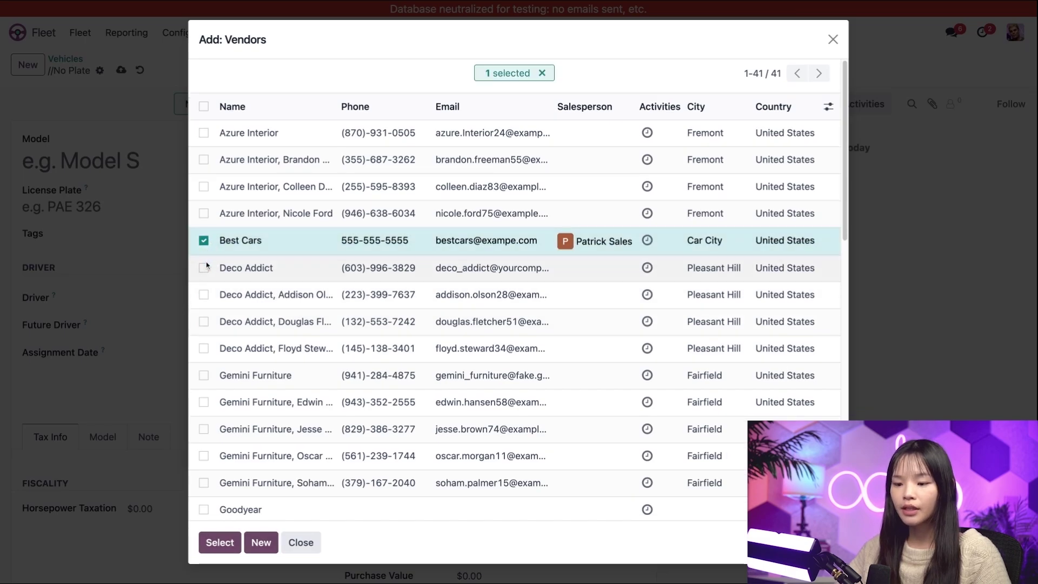
pyautogui.click(219, 539)
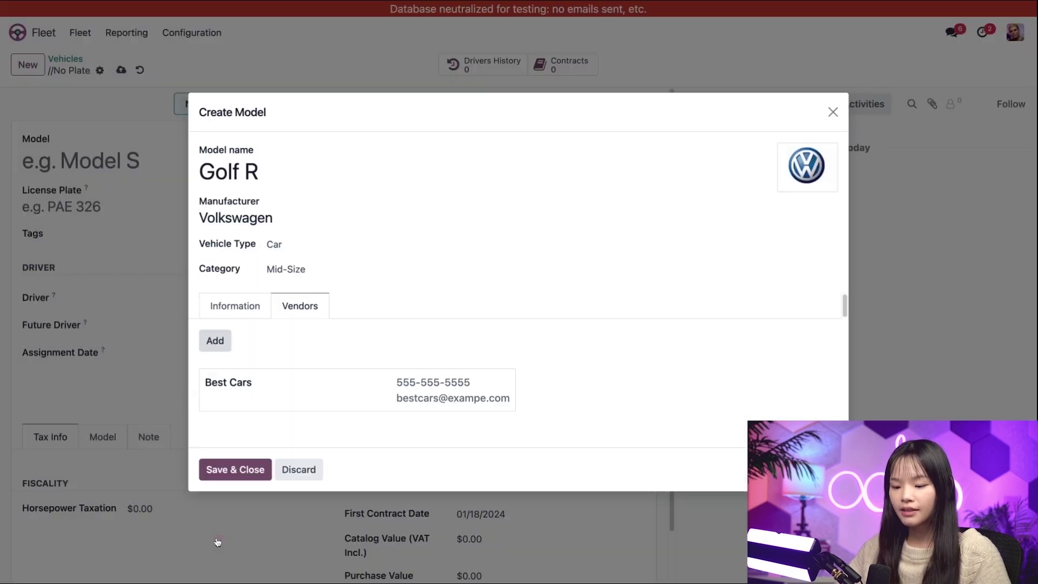
pyautogui.click(228, 476)
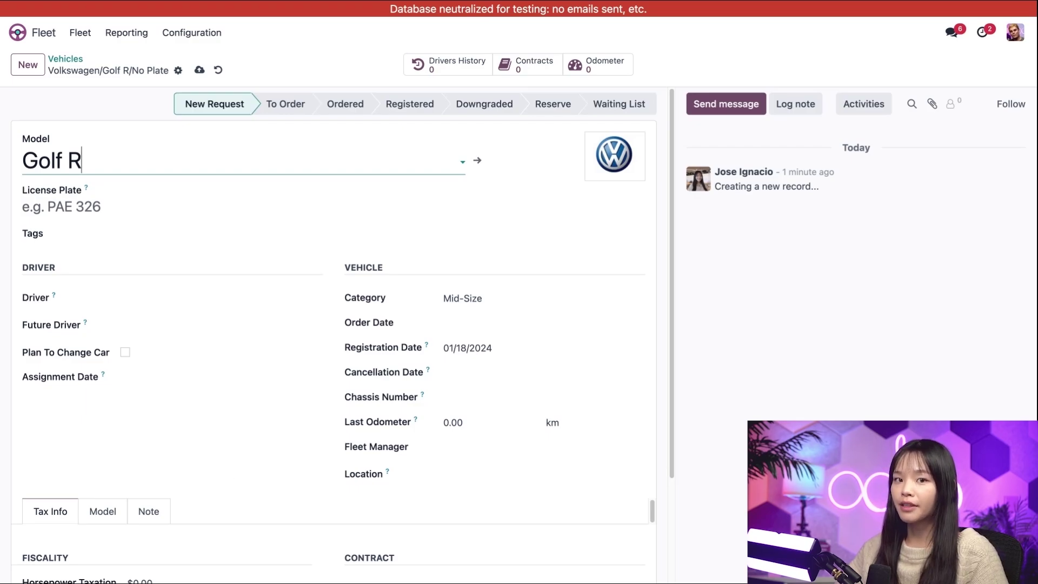
# Step: Set license plate ODOO123 and tag the vehicle Employee Car plus a new Mid-size tag
pyautogui.click(79, 207)
pyautogui.write('O')
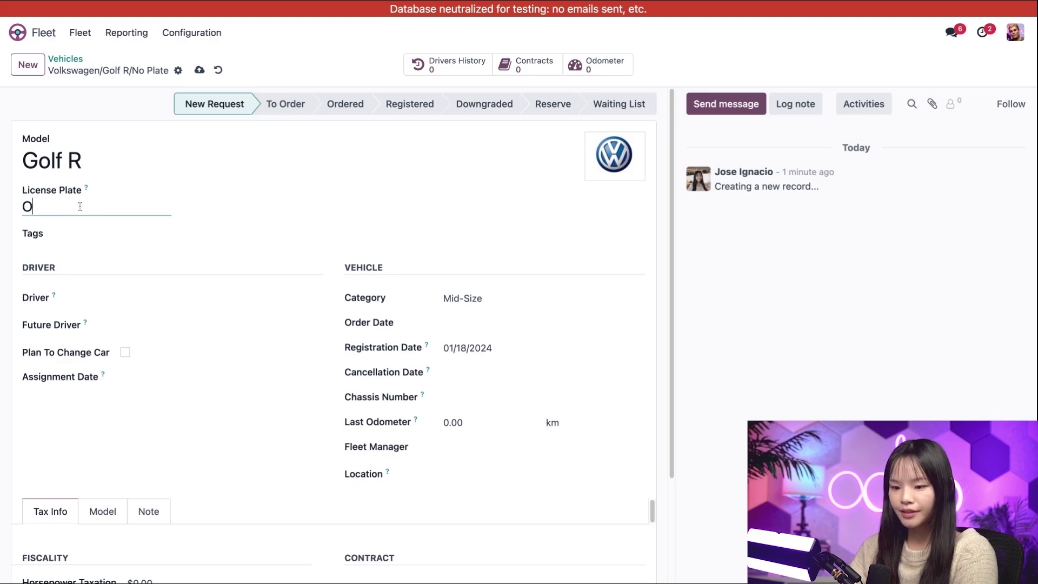
pyautogui.write('DOO123')
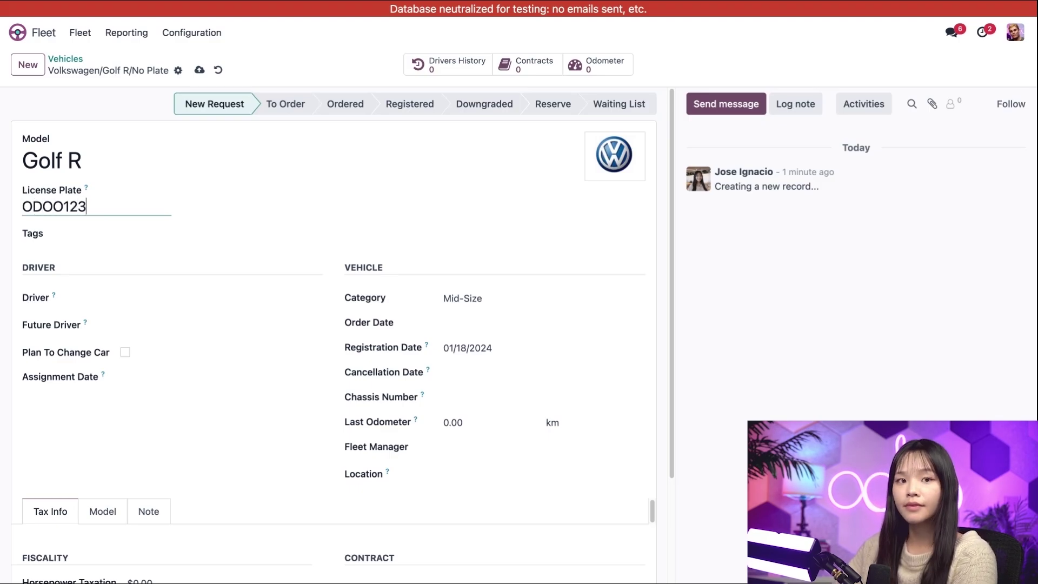
pyautogui.click(83, 234)
pyautogui.click(123, 290)
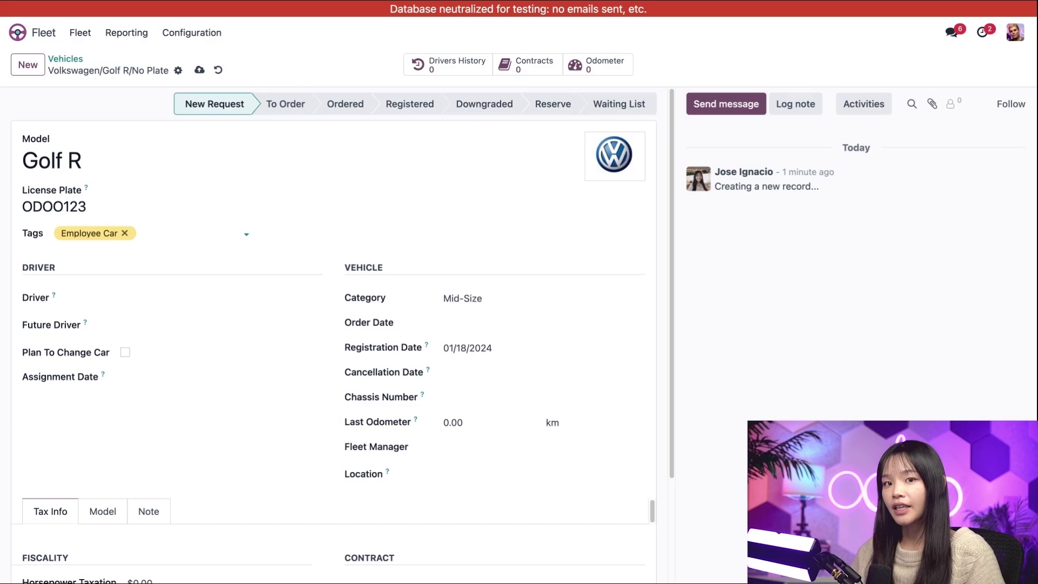
pyautogui.write('Mi')
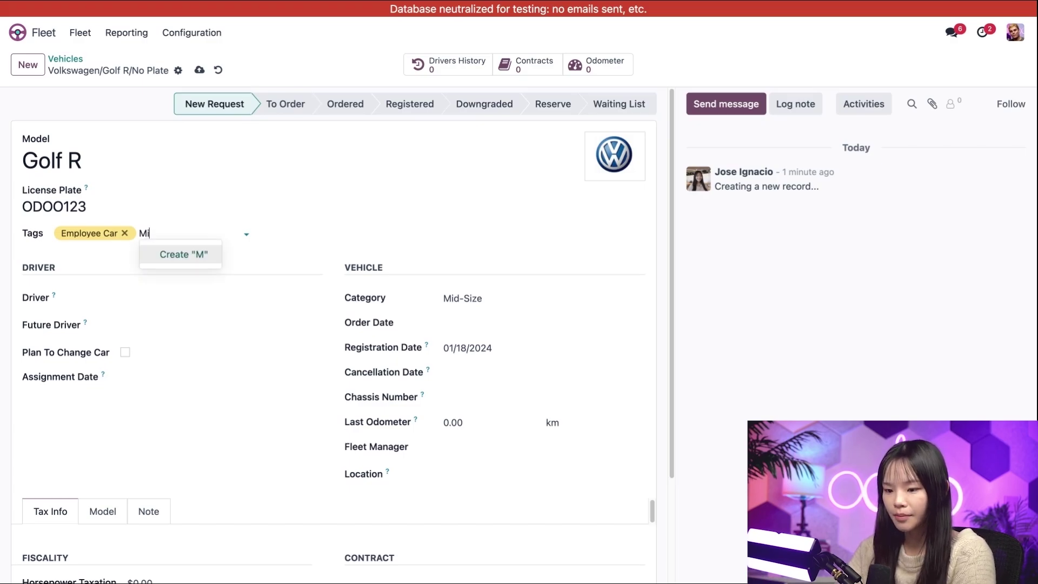
pyautogui.write('d-size')
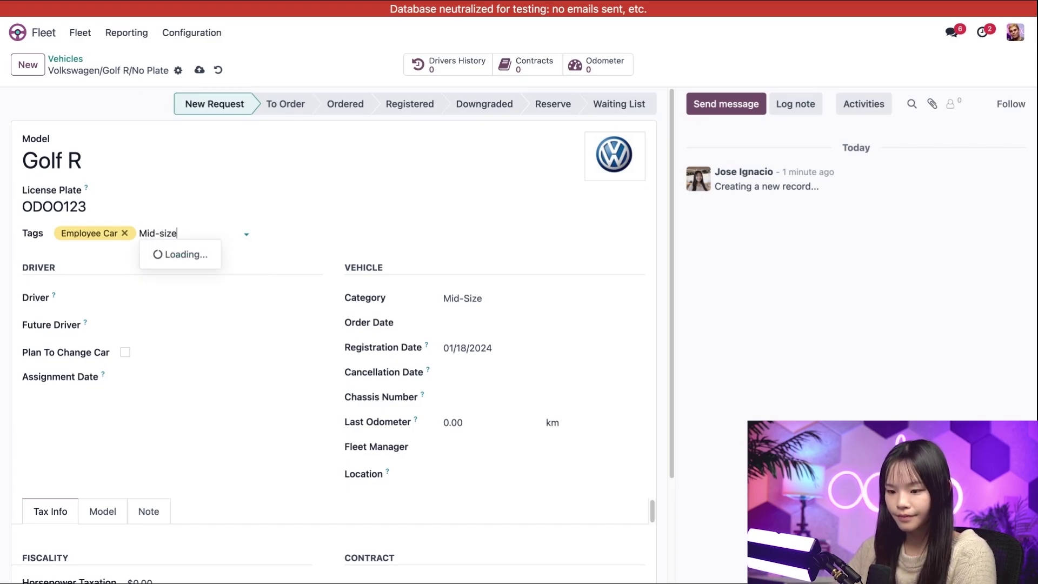
pyautogui.click(208, 259)
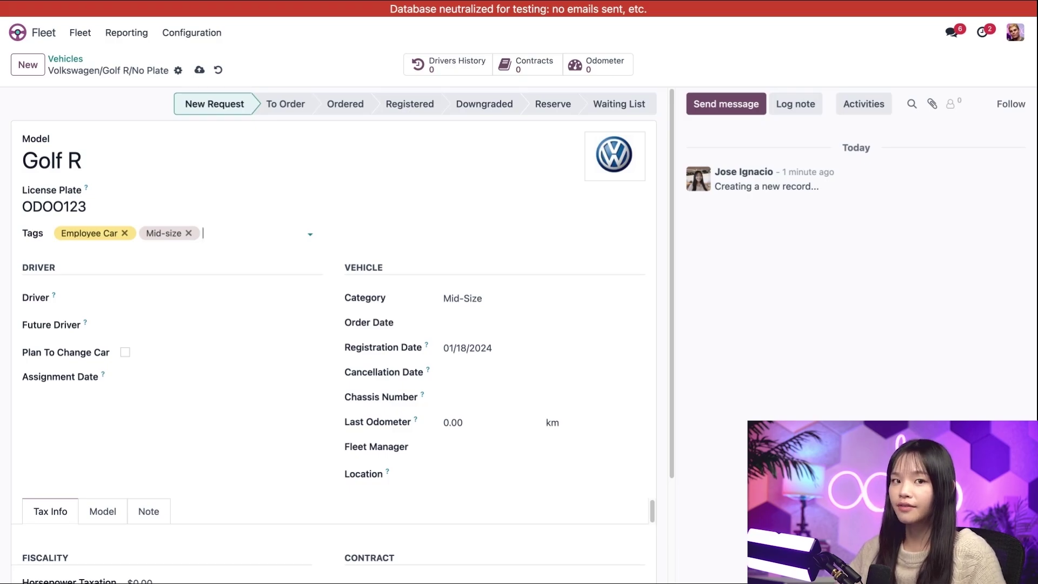
# Step: Assign Mike Speedway as driver and Sharlene Roads as future driver
pyautogui.click(139, 302)
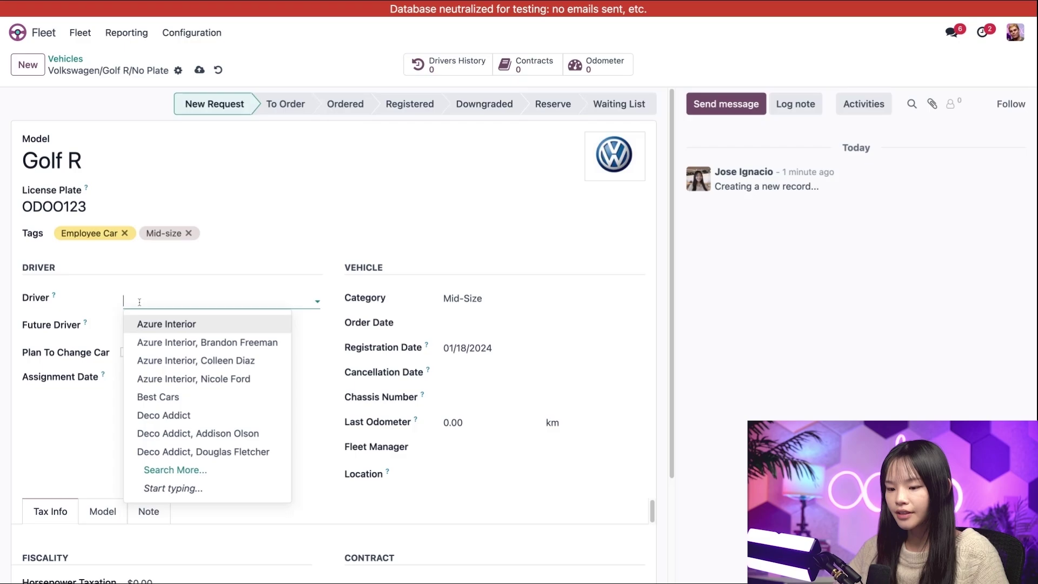
pyautogui.write('mik')
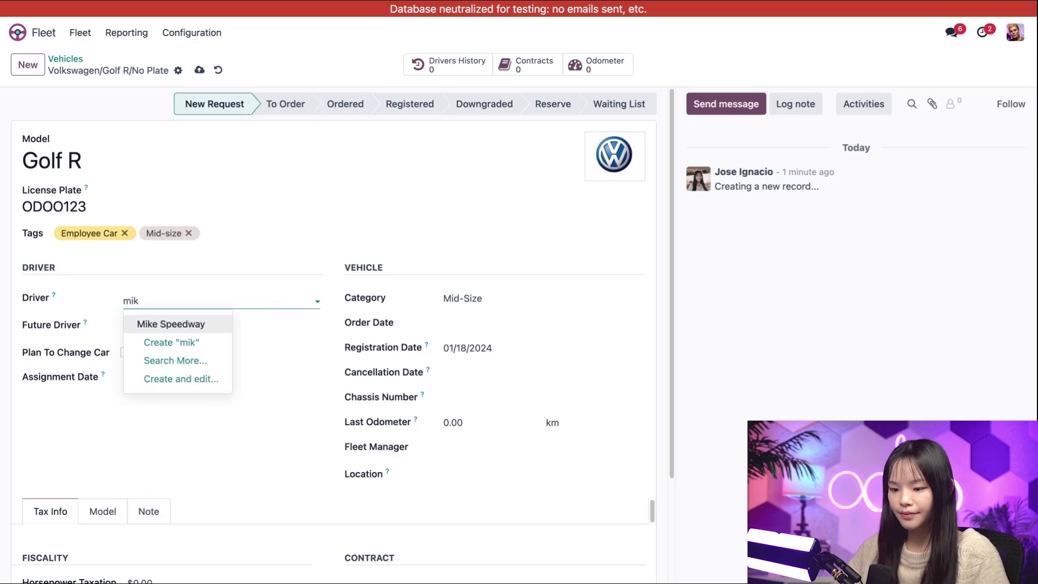
pyautogui.click(152, 325)
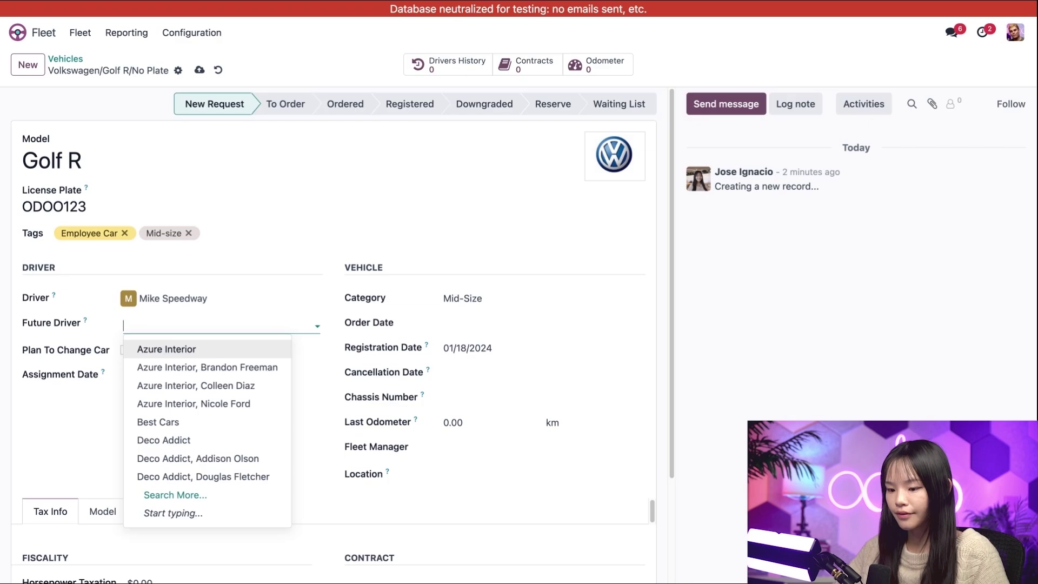
pyautogui.write('shar')
pyautogui.click(171, 350)
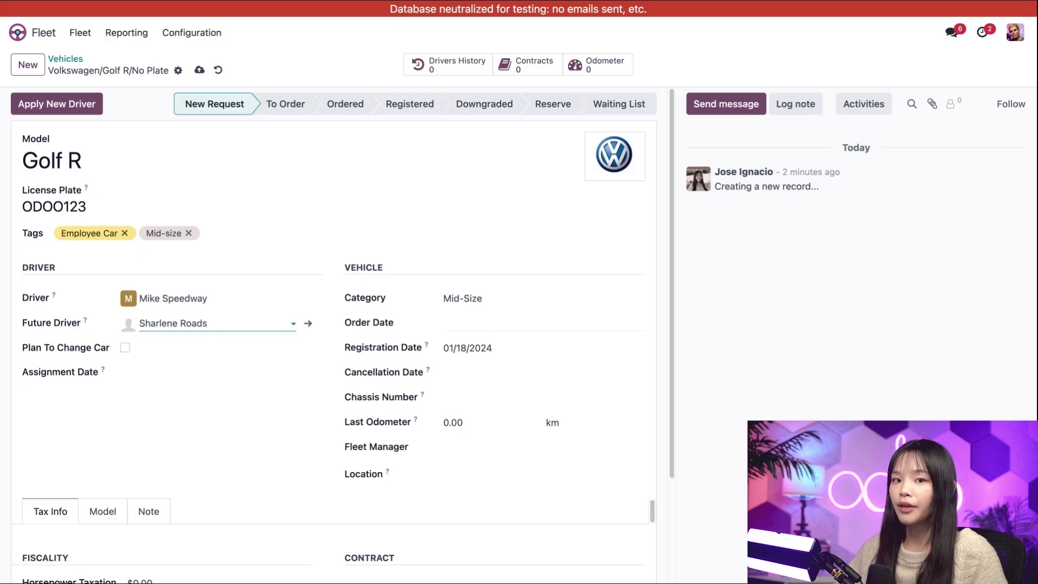
# Step: Set both the order date and registration date to 01/01/2024
pyautogui.click(478, 329)
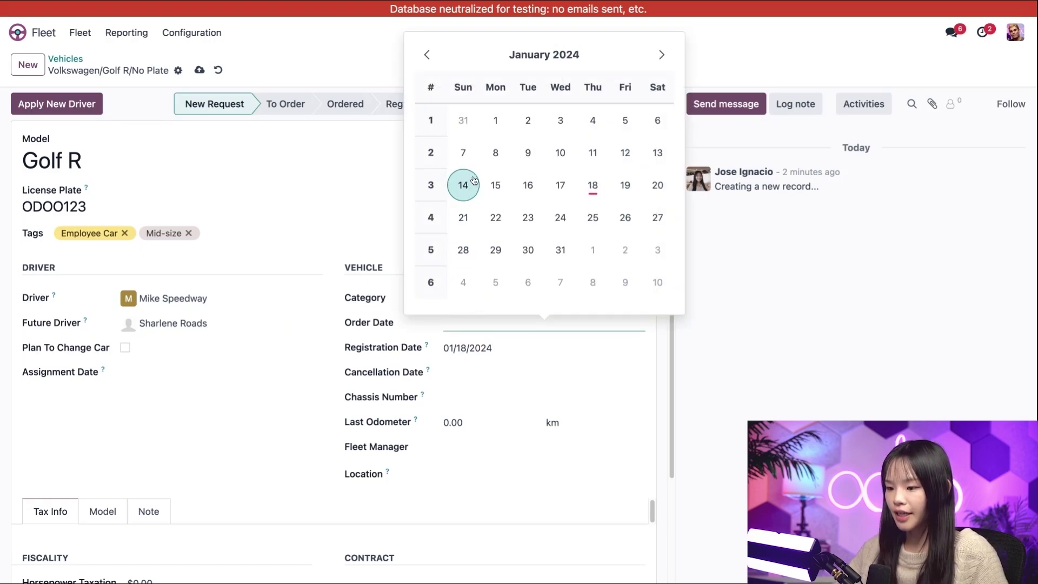
pyautogui.click(495, 120)
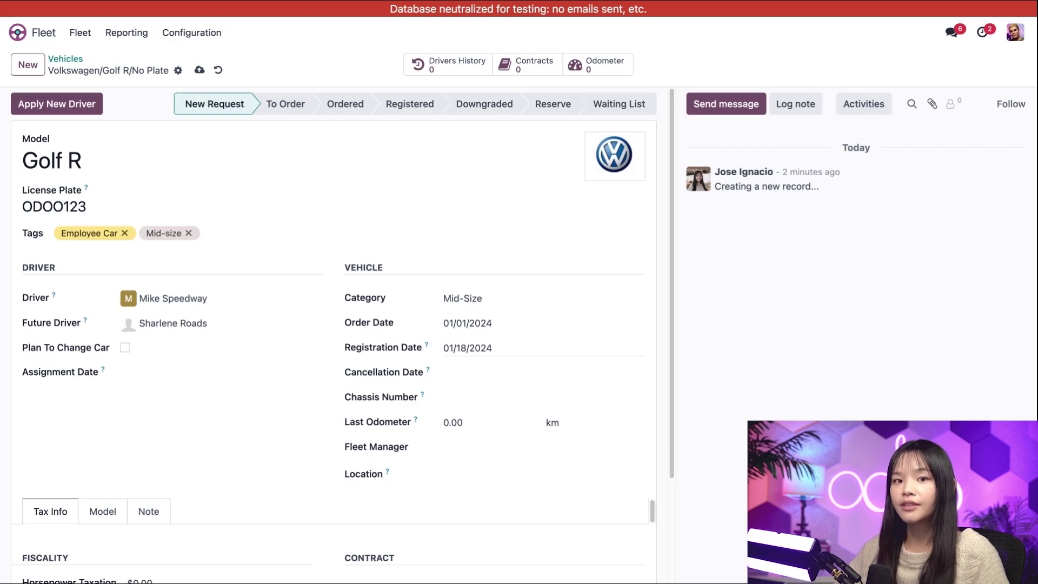
pyautogui.click(537, 346)
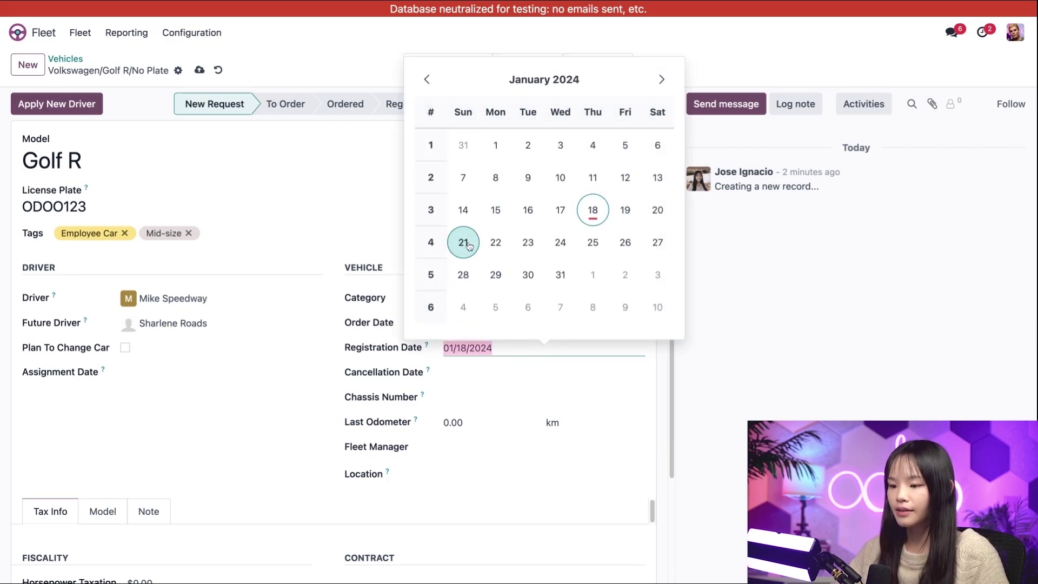
pyautogui.click(494, 144)
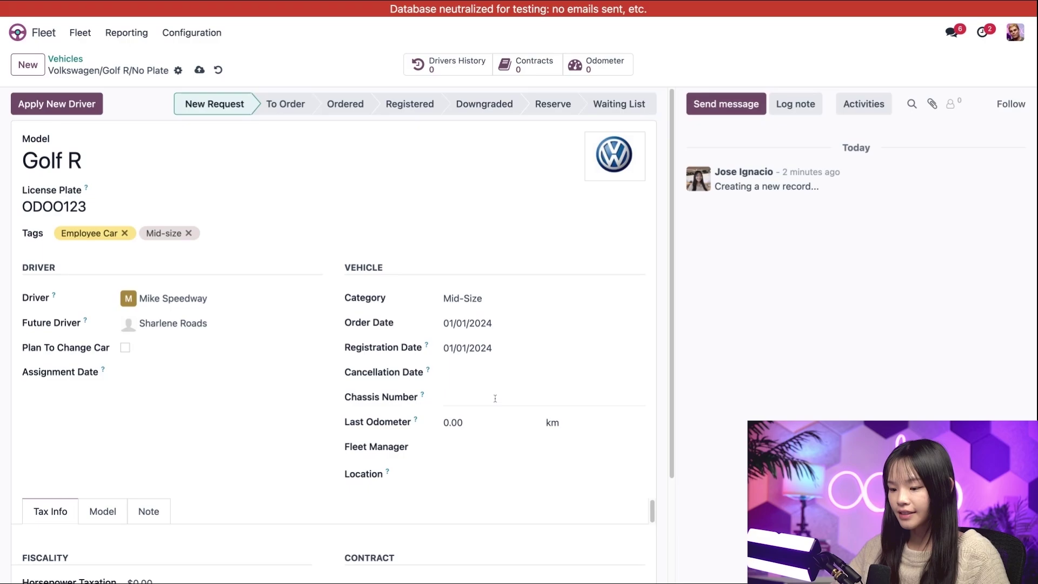
pyautogui.click(463, 397)
pyautogui.write('1234')
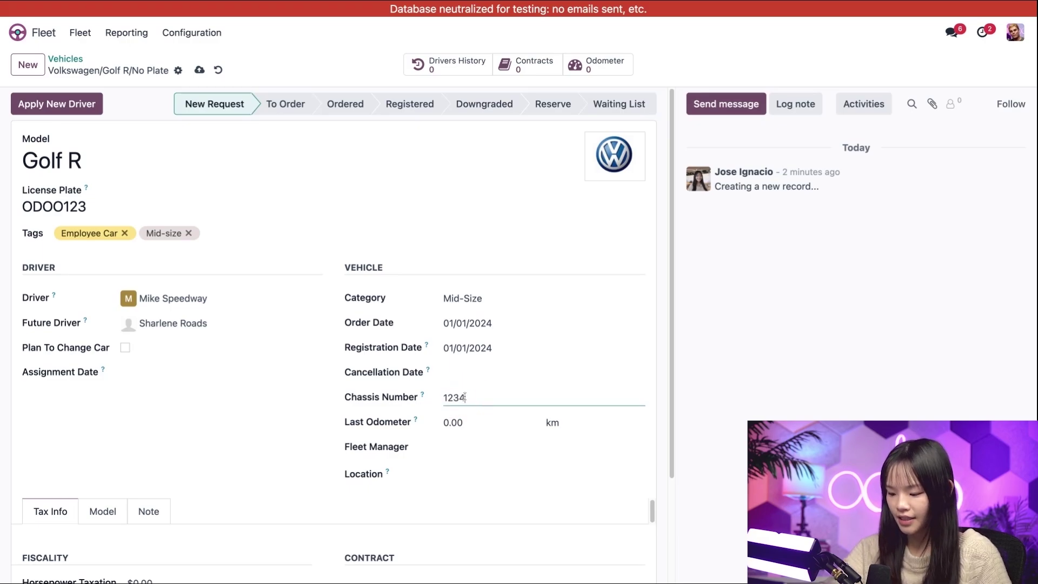
pyautogui.write('567890')
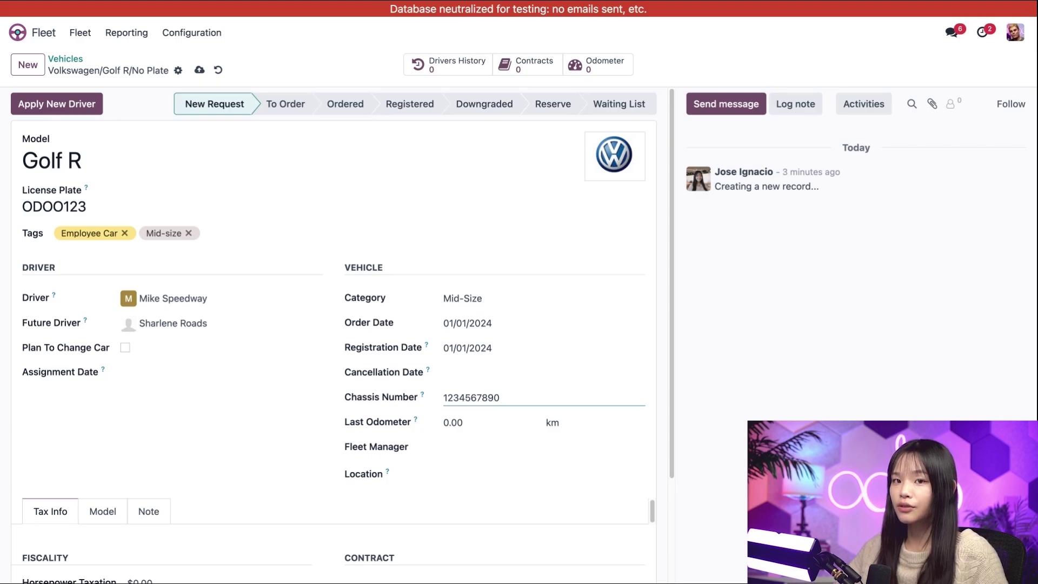
pyautogui.click(465, 428)
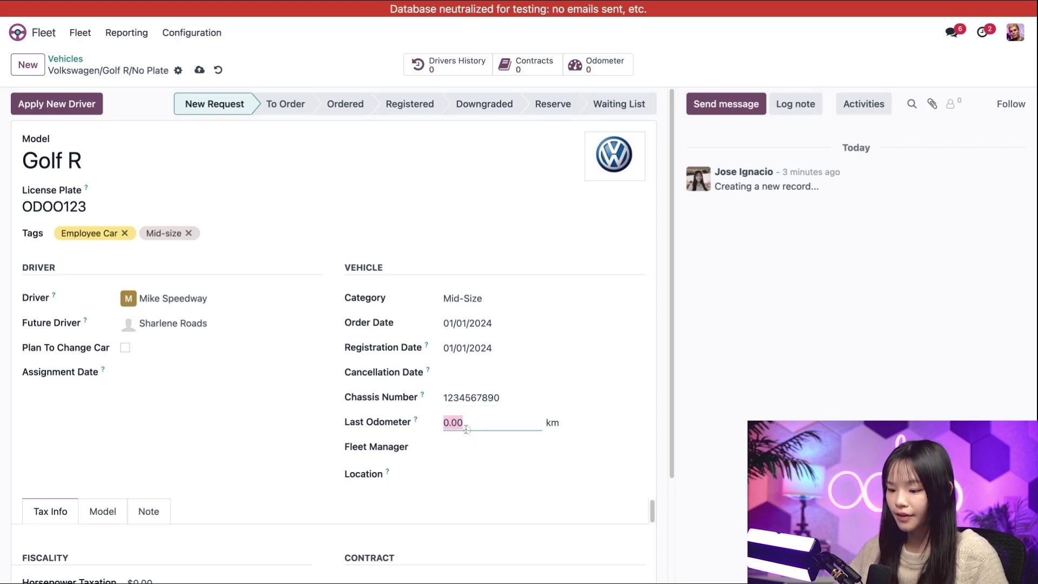
pyautogui.write('85')
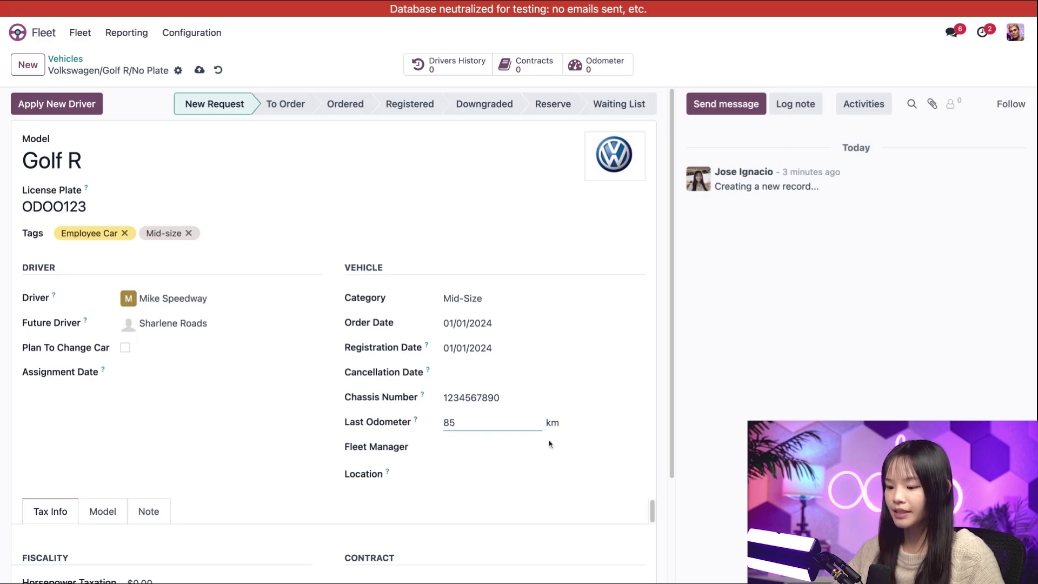
pyautogui.click(580, 428)
pyautogui.click(571, 445)
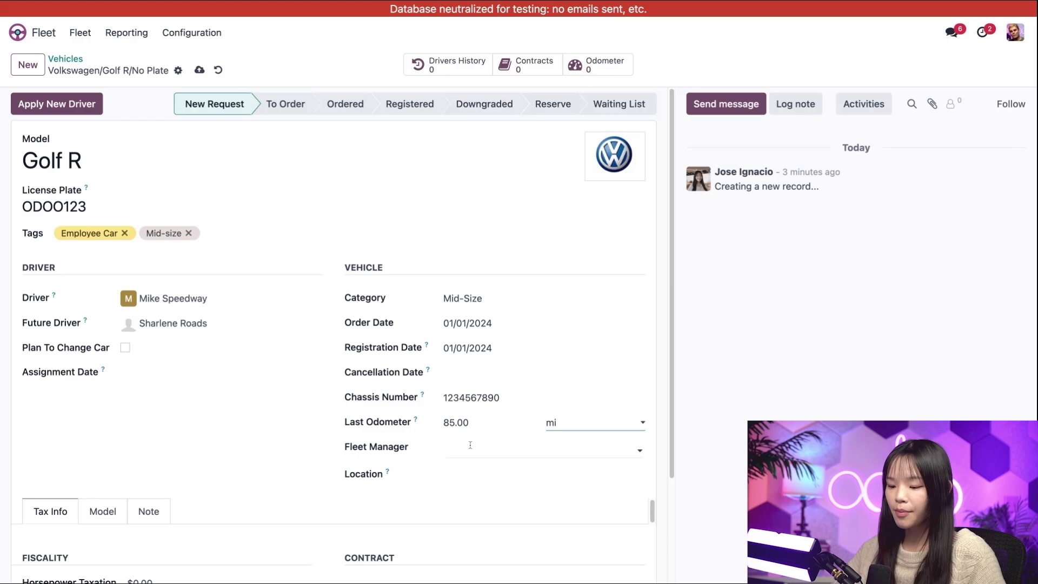
pyautogui.click(483, 445)
pyautogui.click(471, 471)
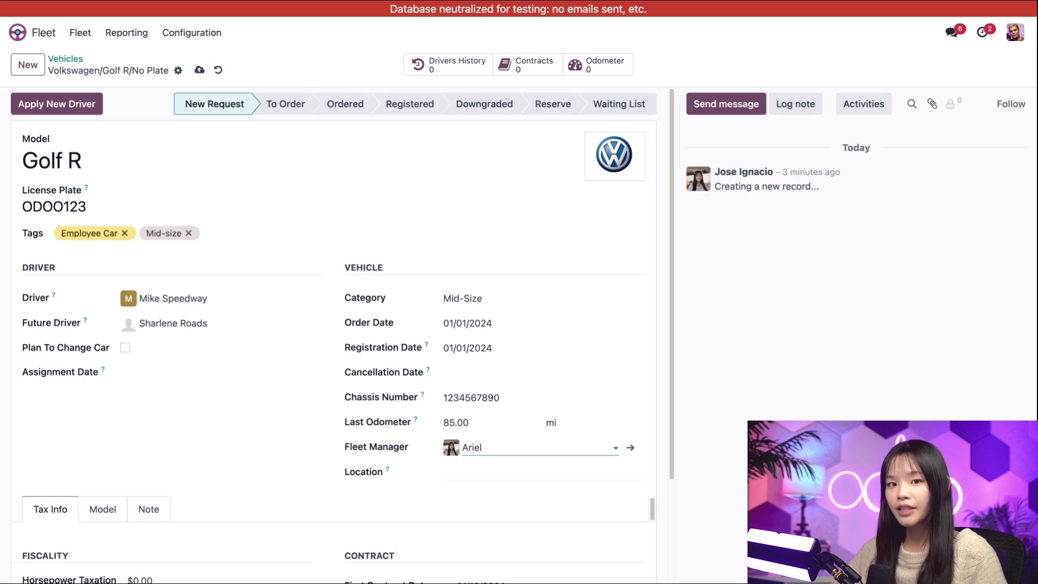
pyautogui.click(471, 473)
pyautogui.write('SF ')
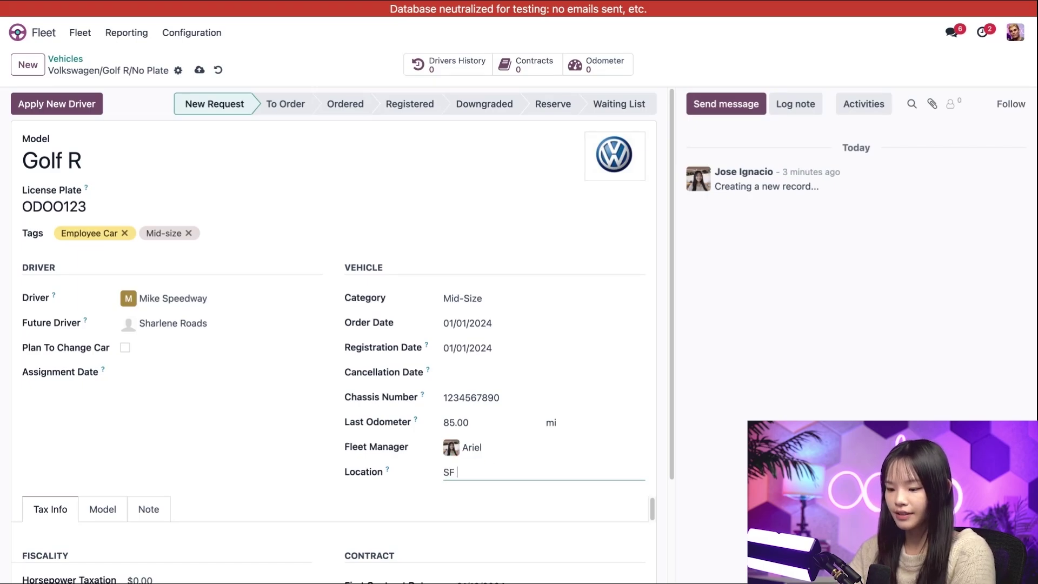
pyautogui.write('Main Office')
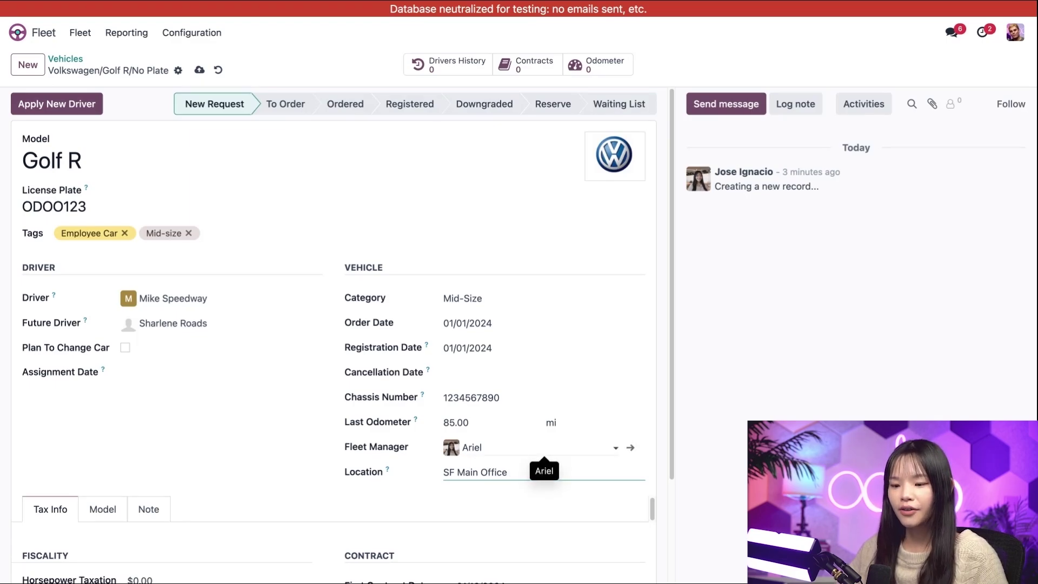
pyautogui.scroll(-2, 203, 478)
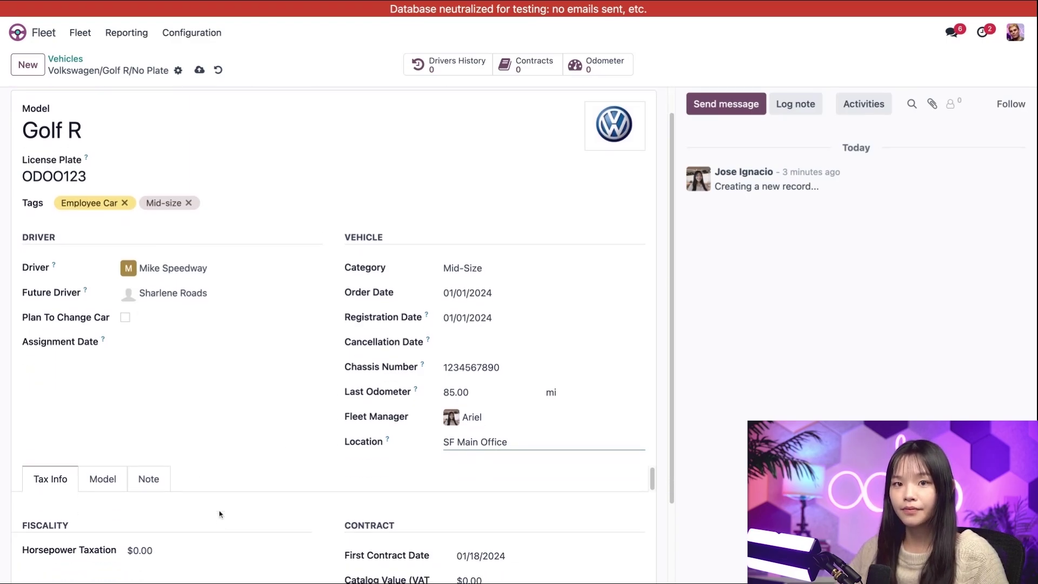
pyautogui.scroll(-3, 276, 519)
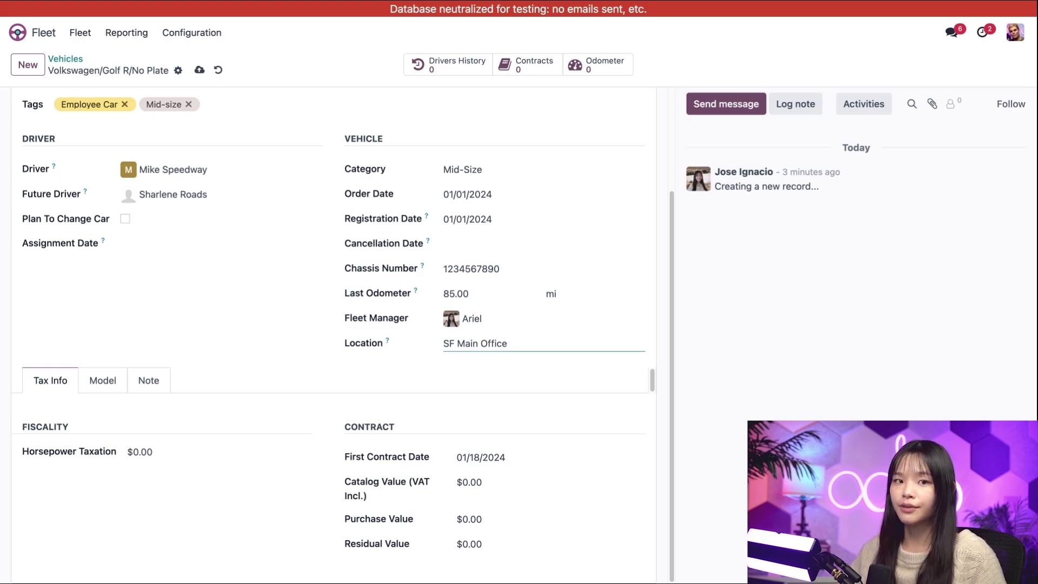
# Step: Review the Golf R's model and engine details on the vehicle form
pyautogui.click(103, 381)
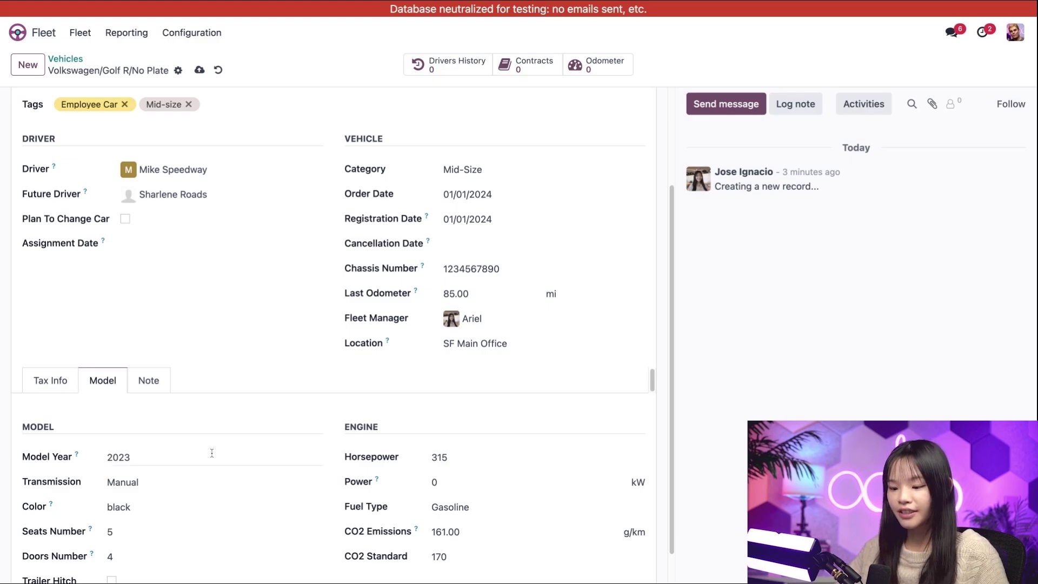
pyautogui.scroll(-1, 211, 459)
pyautogui.scroll(-2, 211, 459)
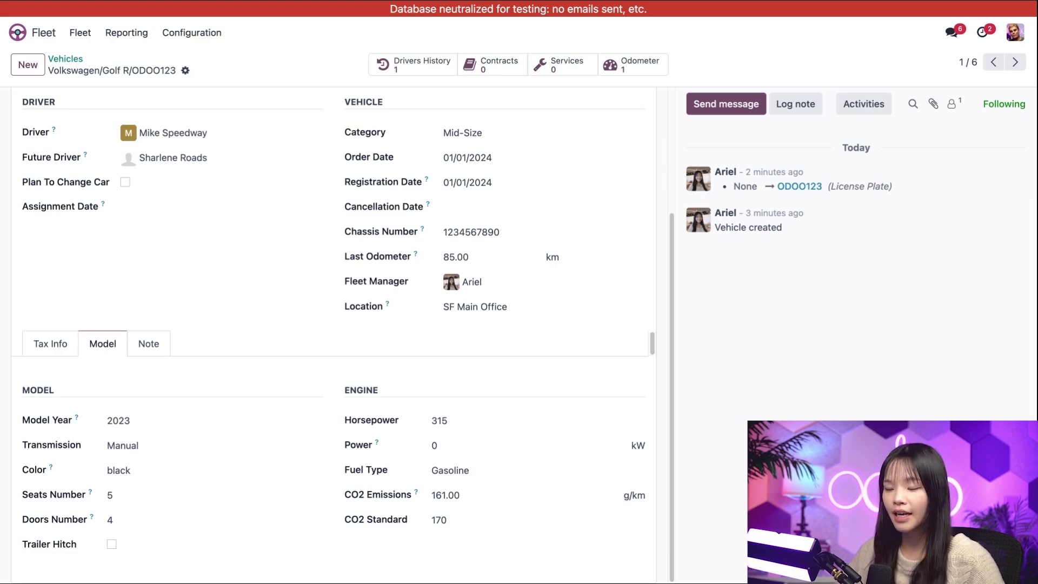
# Step: Create a Golf R contract 'Mike Speedway Golf R Contract', type Leasing, vendor Best Cars
pyautogui.click(489, 66)
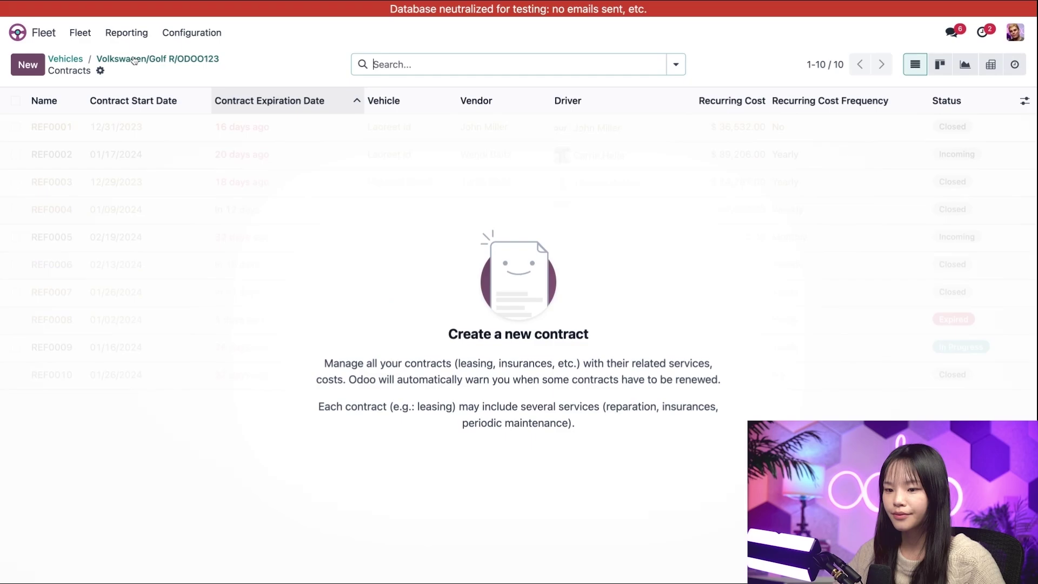
pyautogui.click(27, 63)
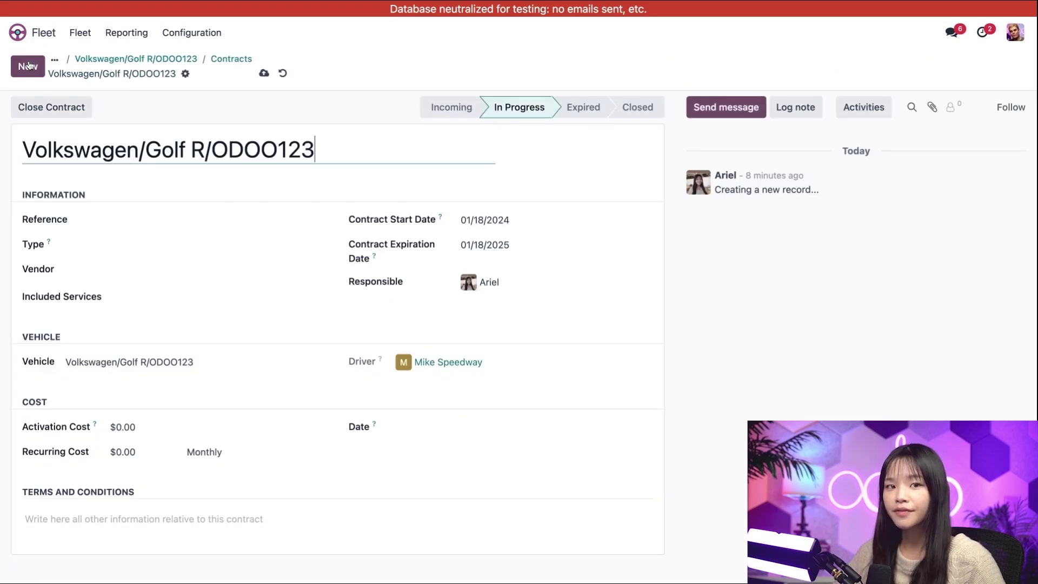
pyautogui.click(114, 224)
pyautogui.write('Mike ')
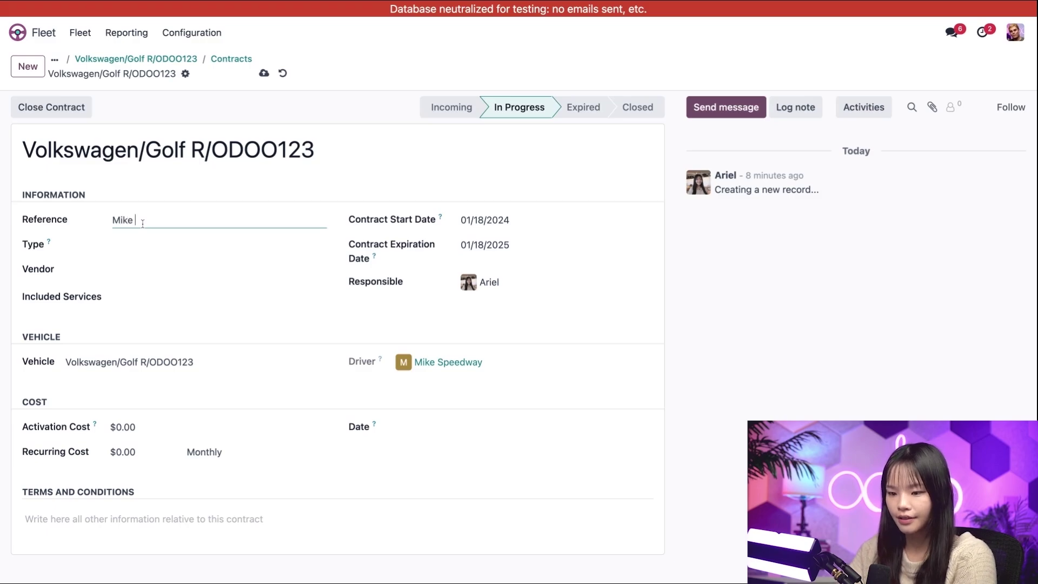
pyautogui.write('Speedway Gol')
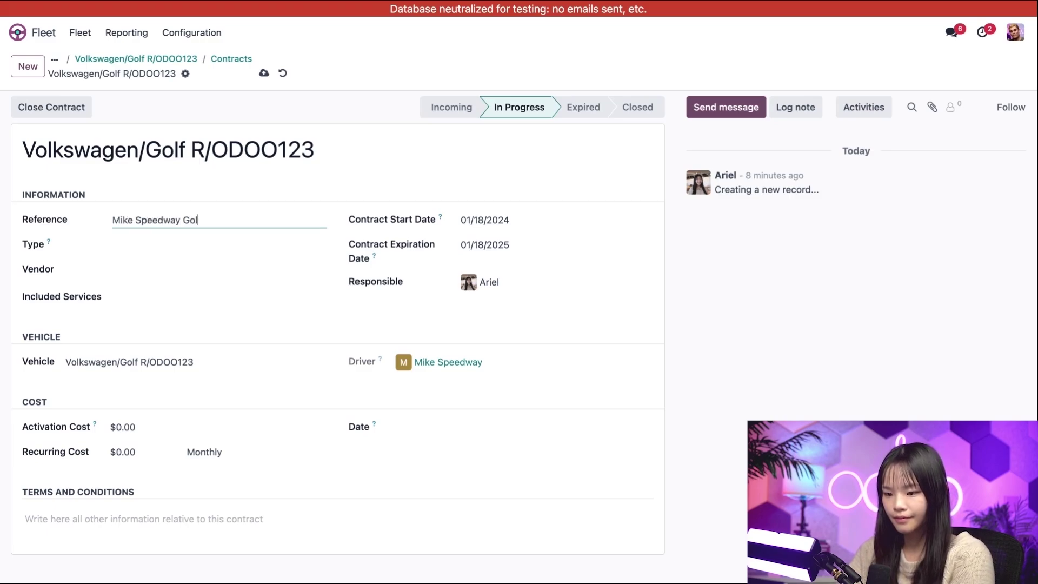
pyautogui.write('f R Con')
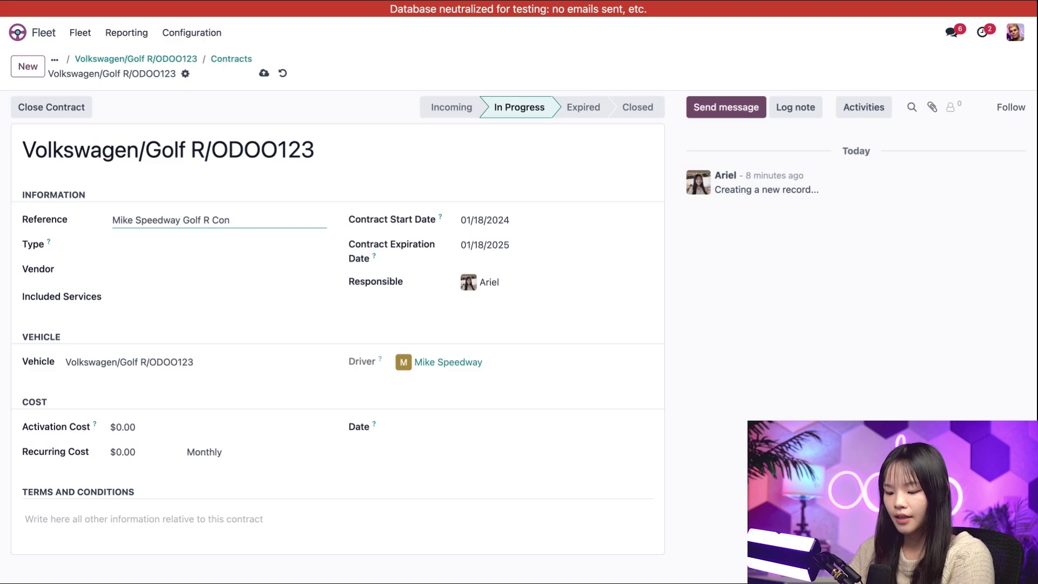
pyautogui.write('tract')
pyautogui.click(154, 248)
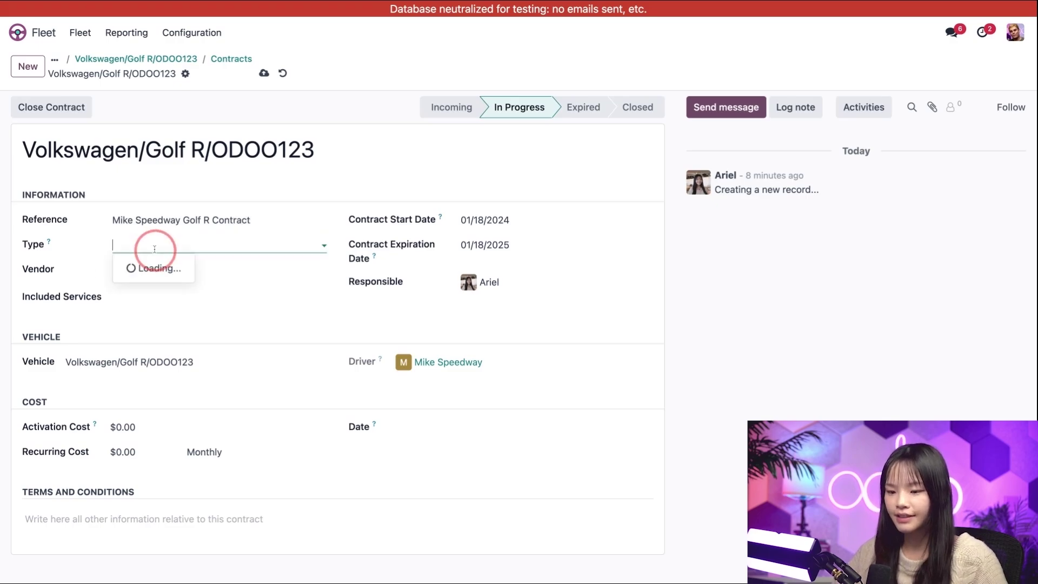
pyautogui.click(159, 268)
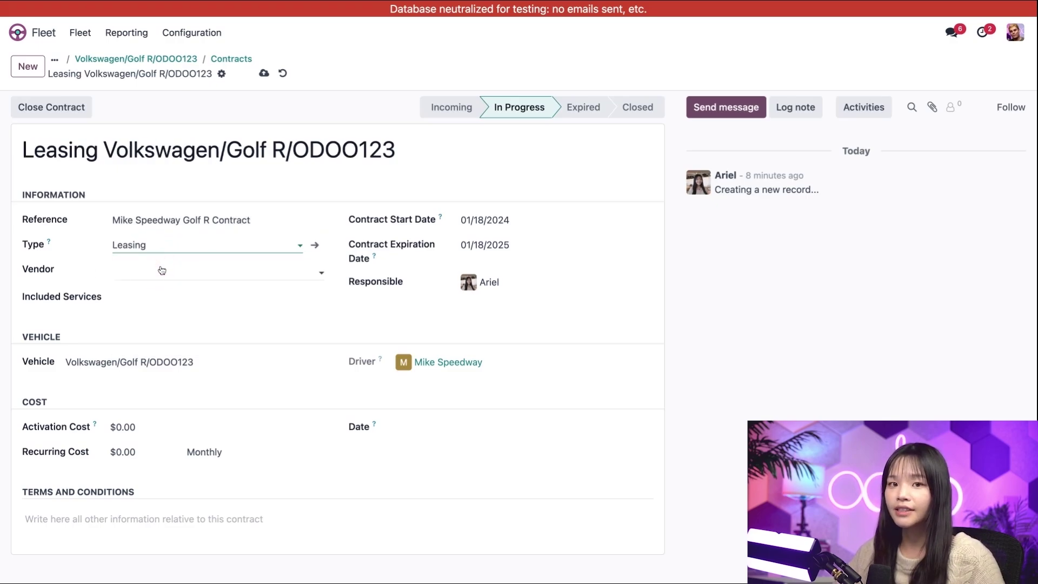
pyautogui.click(161, 269)
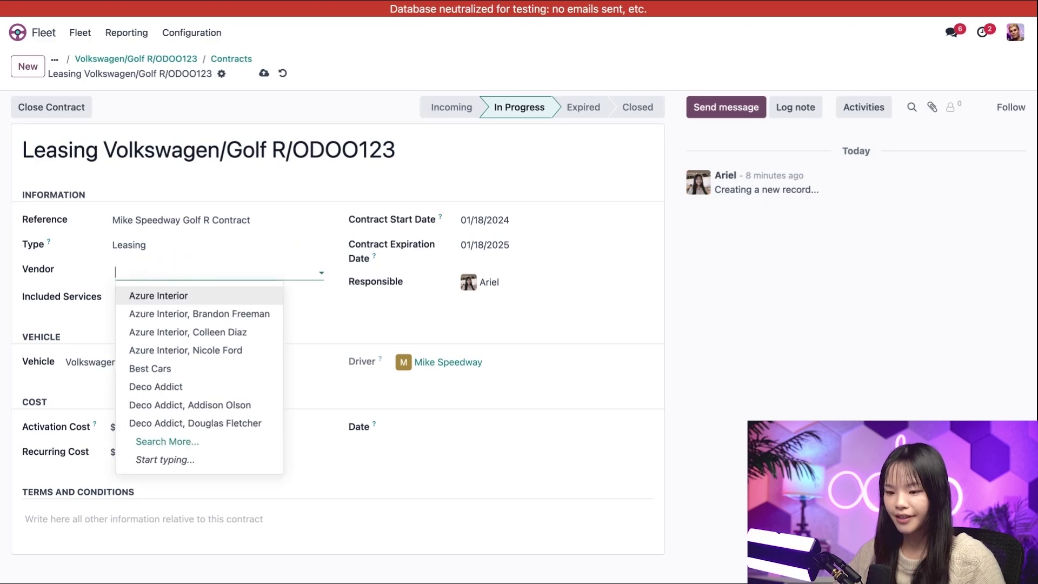
pyautogui.click(176, 371)
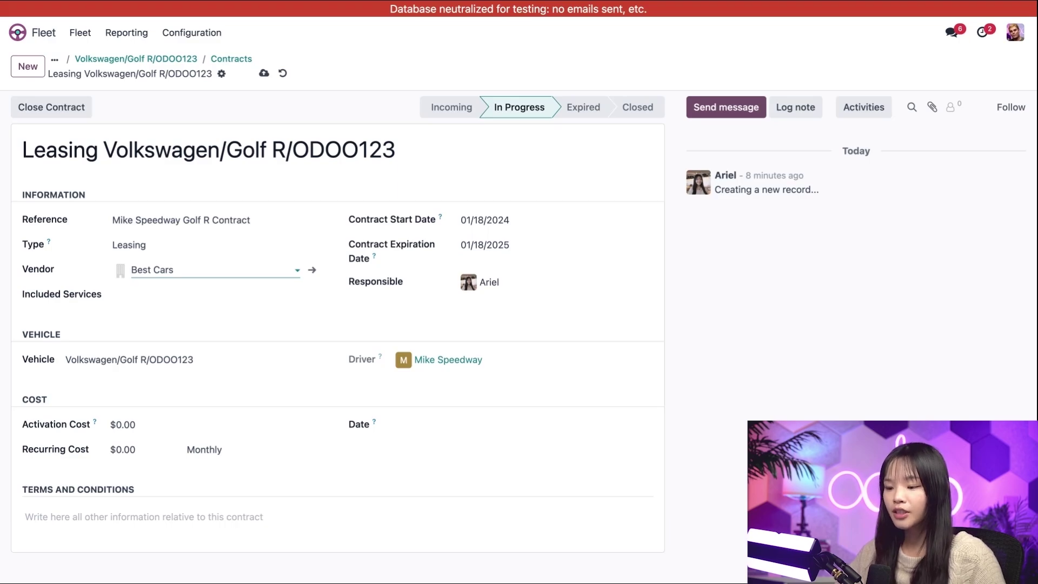
# Step: Set the contract start to 01/01/2024 and expiration to 01/01/2025
pyautogui.click(545, 230)
pyautogui.click(506, 325)
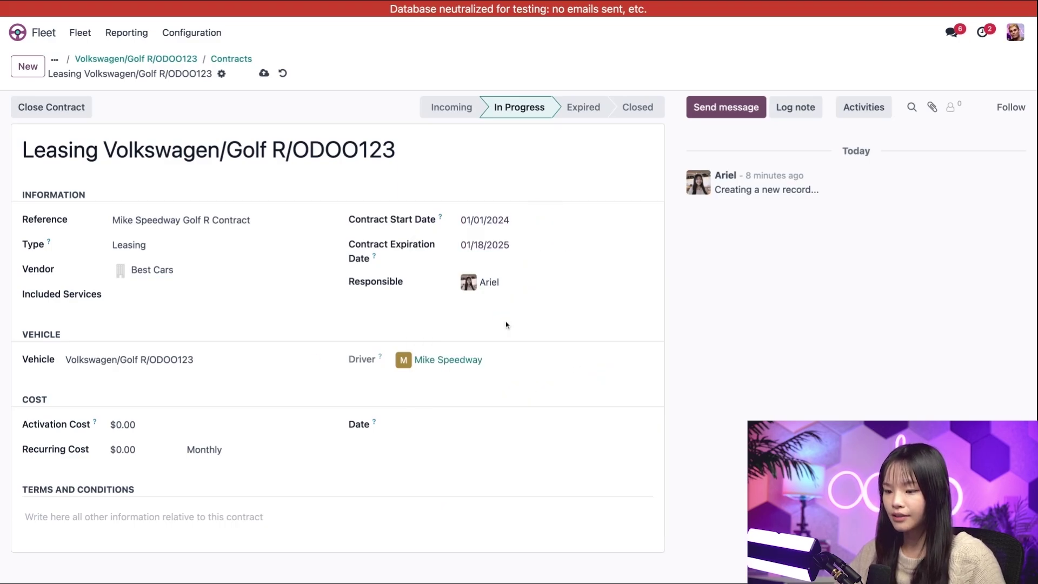
pyautogui.click(519, 248)
pyautogui.click(572, 346)
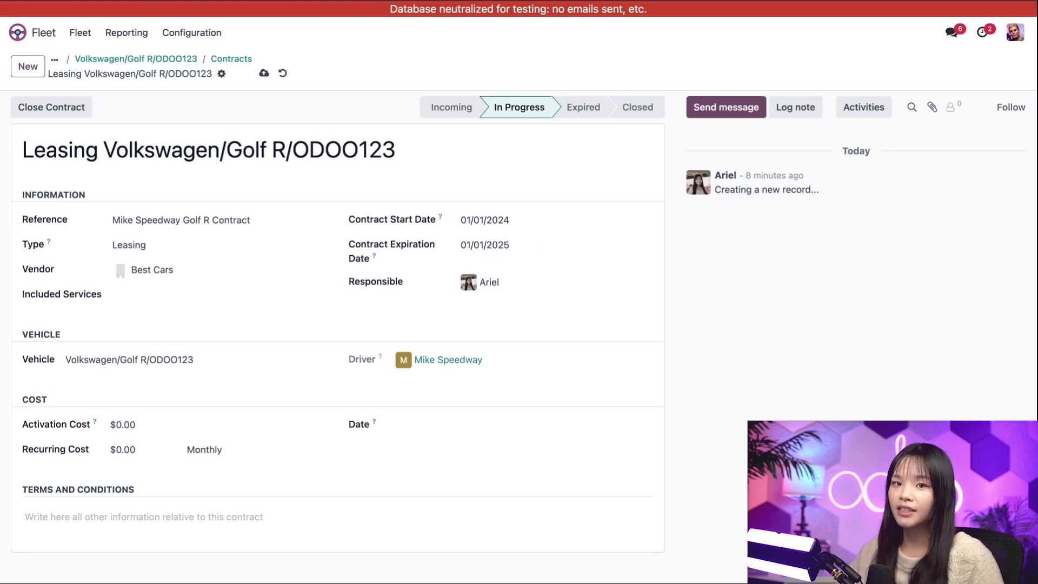
# Step: Enter $250 activation, $500 recurring cost, and cost date 01/01/2024
pyautogui.click(130, 420)
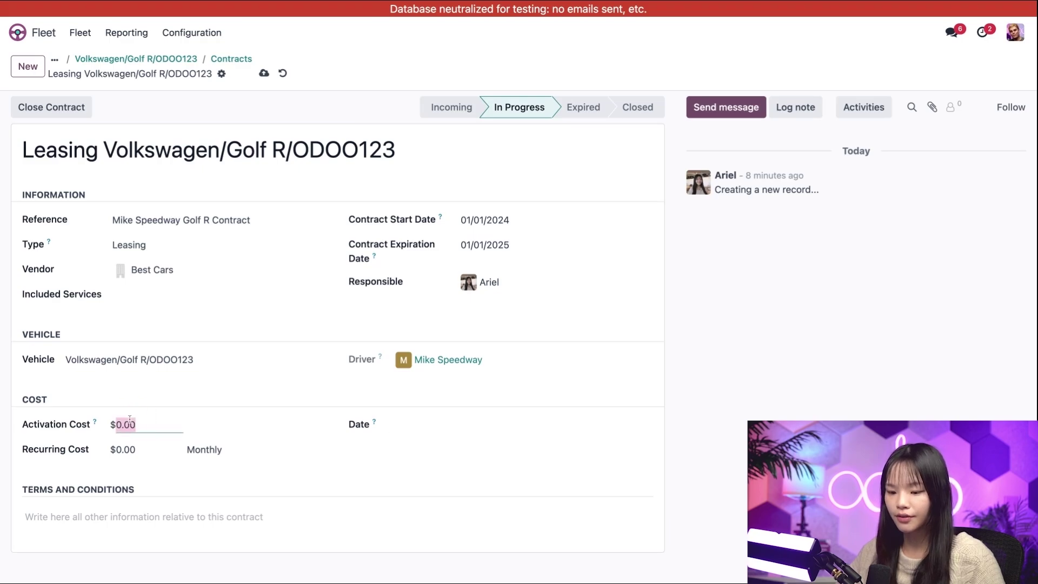
pyautogui.write('250')
pyautogui.press('Tab')
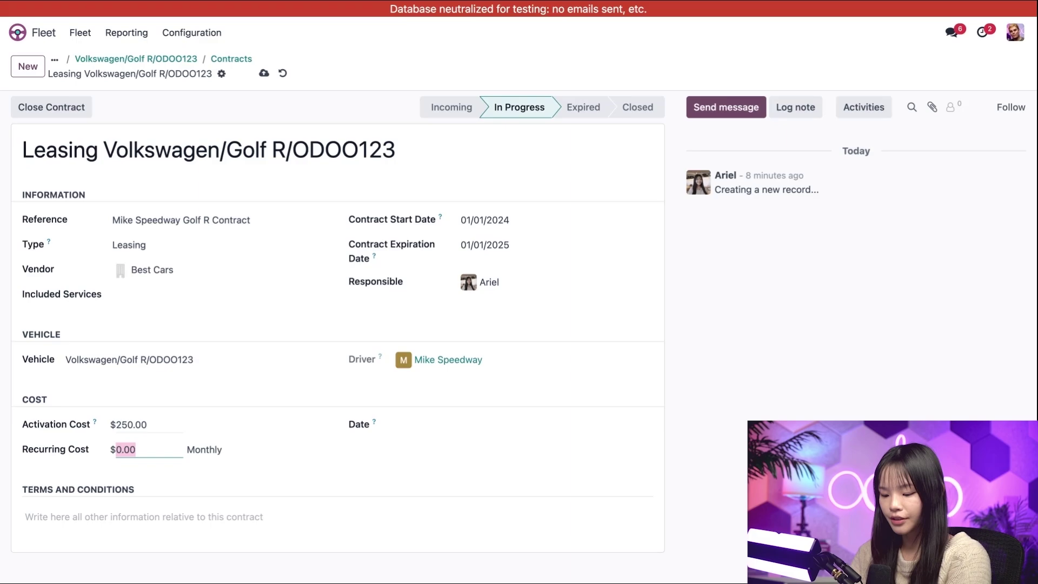
pyautogui.write('500')
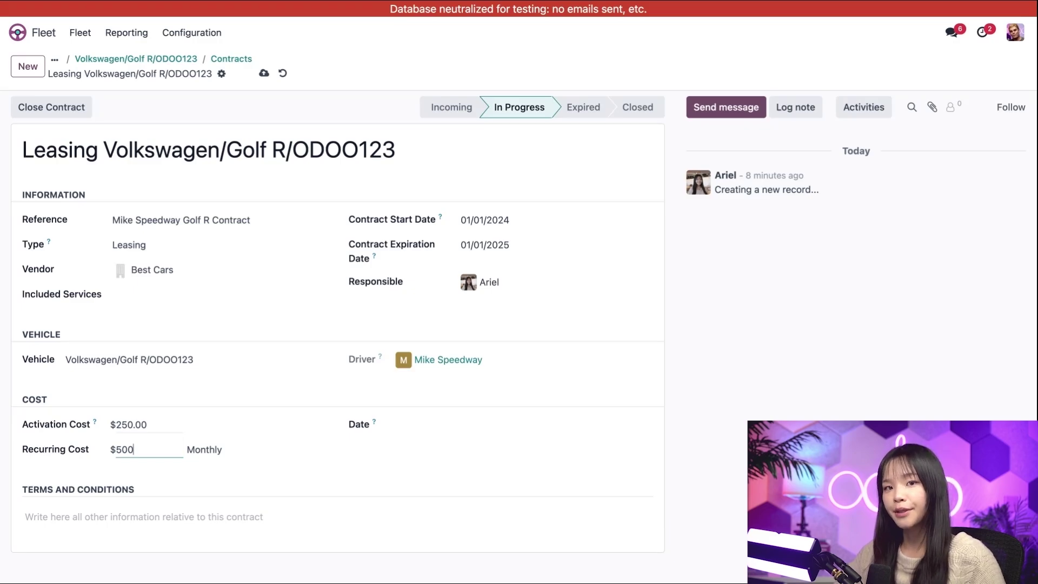
pyautogui.click(441, 430)
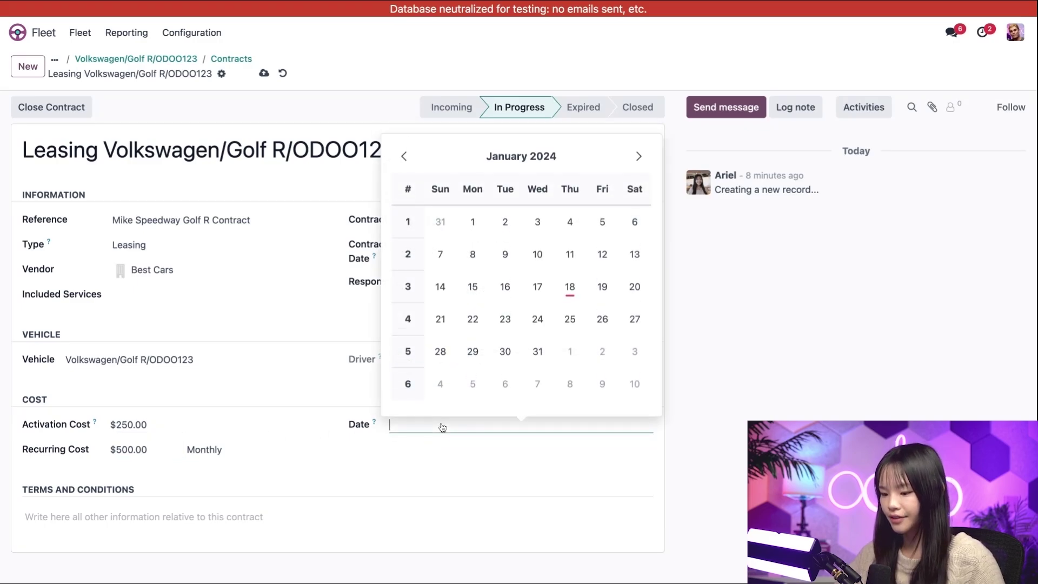
pyautogui.click(464, 226)
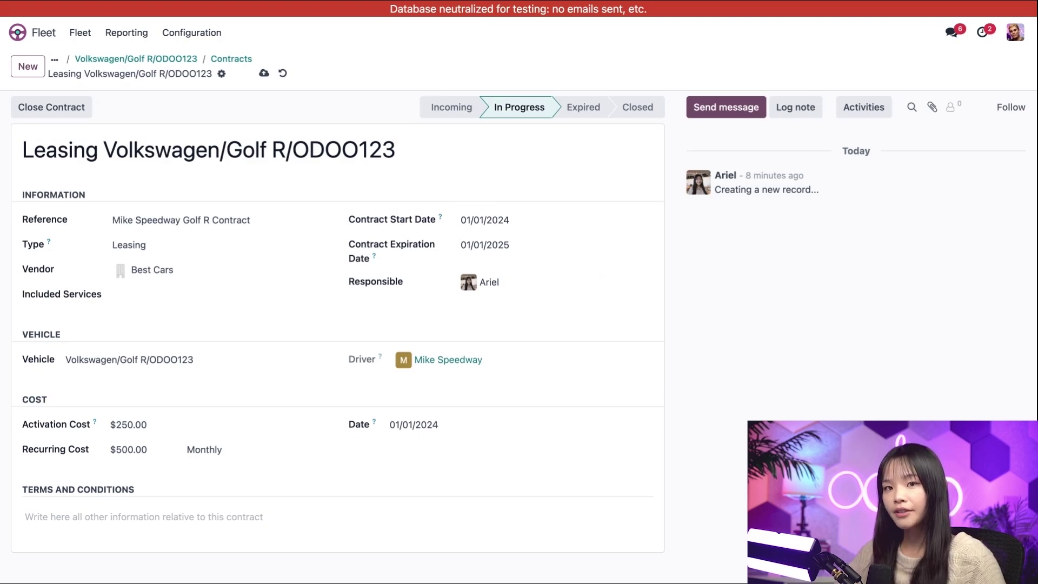
# Step: Save the contract, return to the Golf R and view its 85.00 km odometer history
pyautogui.click(137, 59)
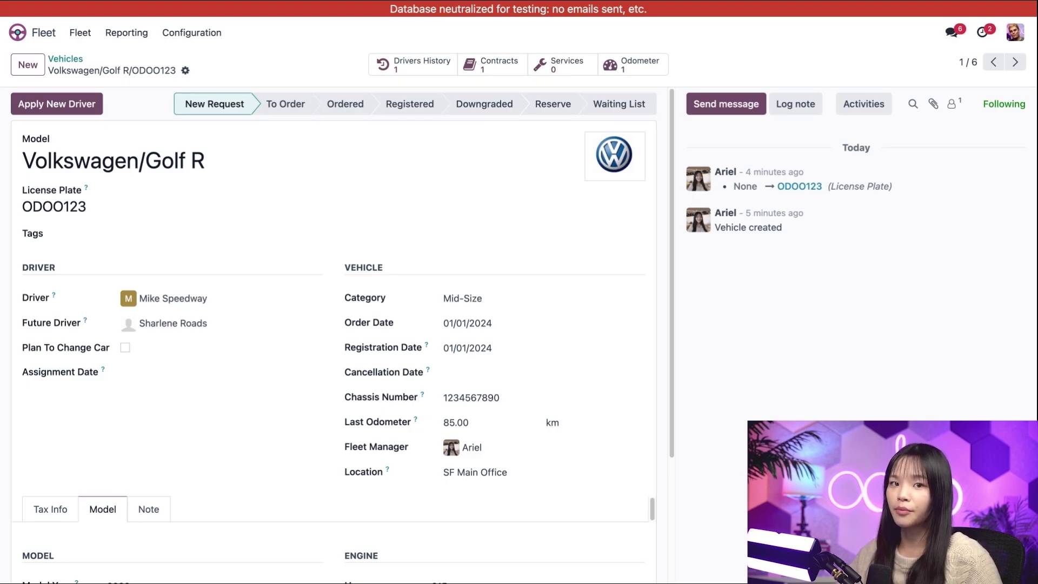
pyautogui.click(620, 67)
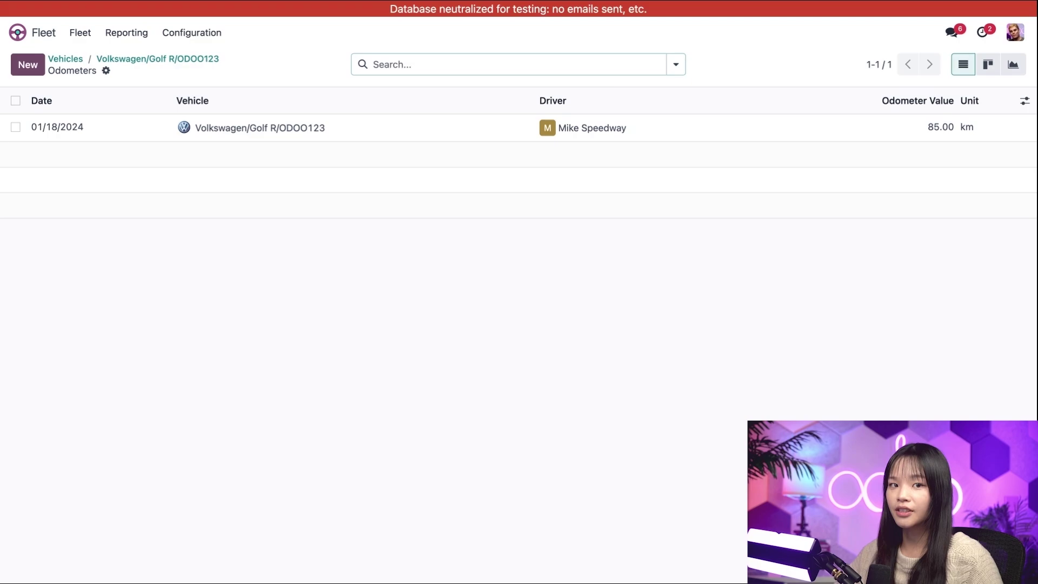
# Step: Record a new 150 km odometer reading and return to the vehicle record
pyautogui.click(27, 65)
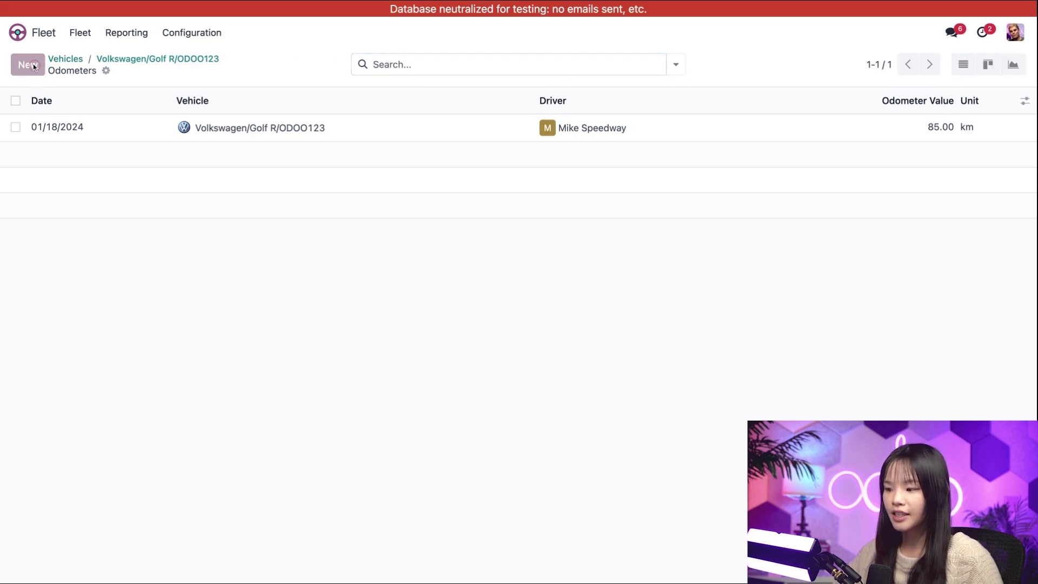
pyautogui.click(943, 127)
pyautogui.write('1')
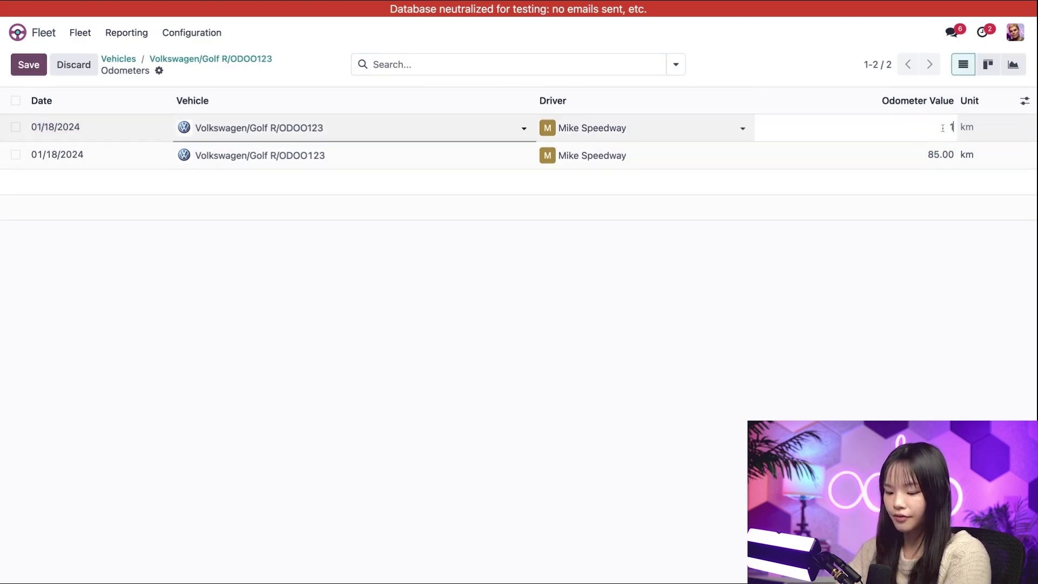
pyautogui.write('50')
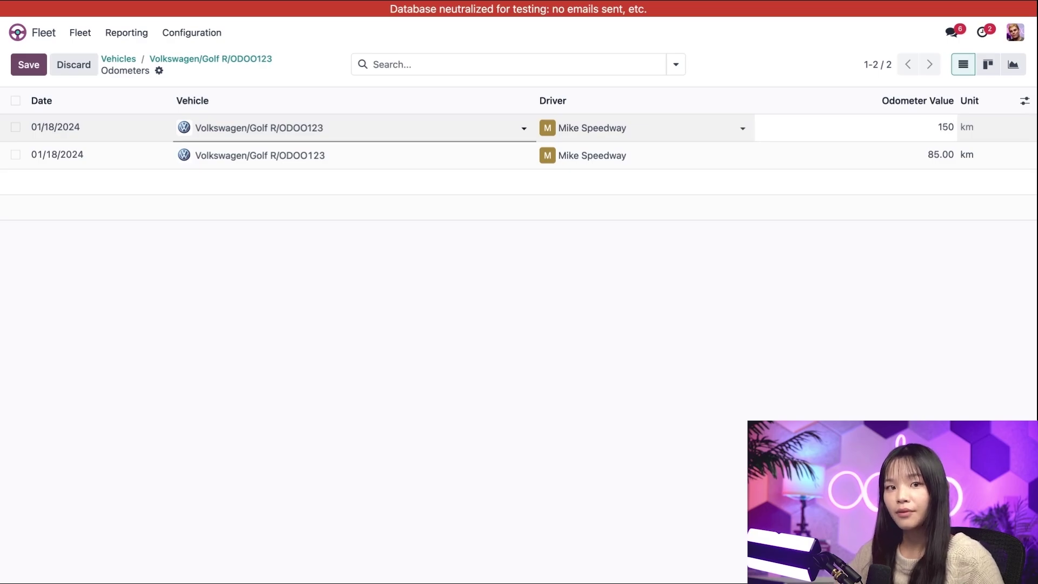
pyautogui.click(251, 64)
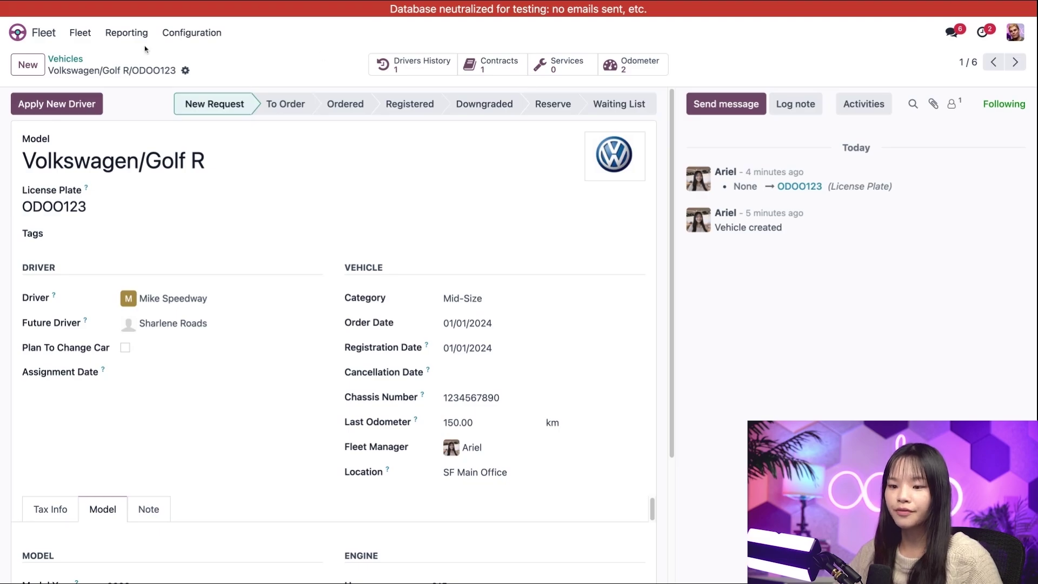
# Step: Move the ODOO123 Golf R card from New Request to the Registered stage
pyautogui.click(62, 58)
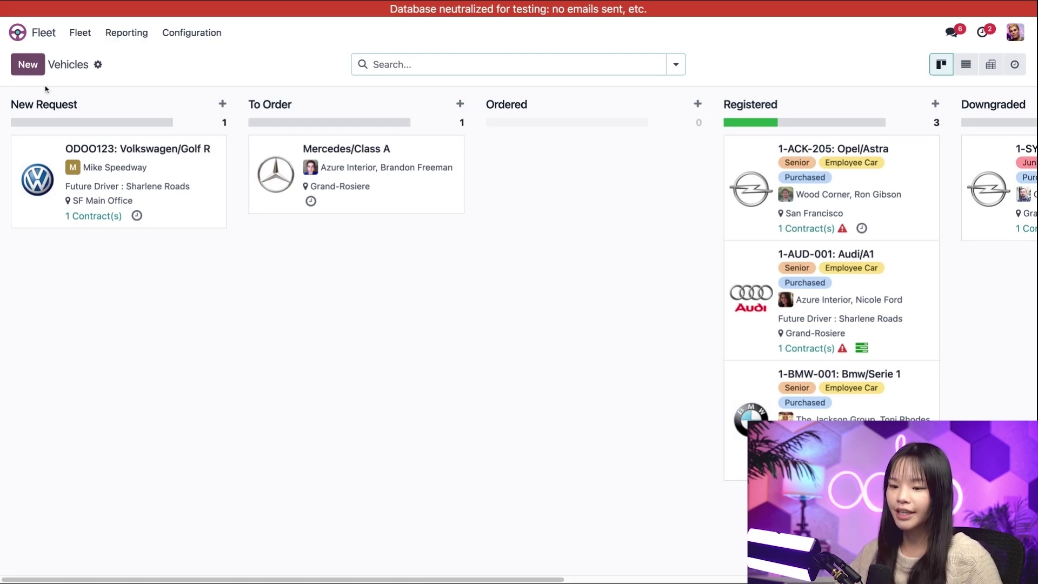
pyautogui.moveTo(199, 206); pyautogui.dragTo(884, 174)
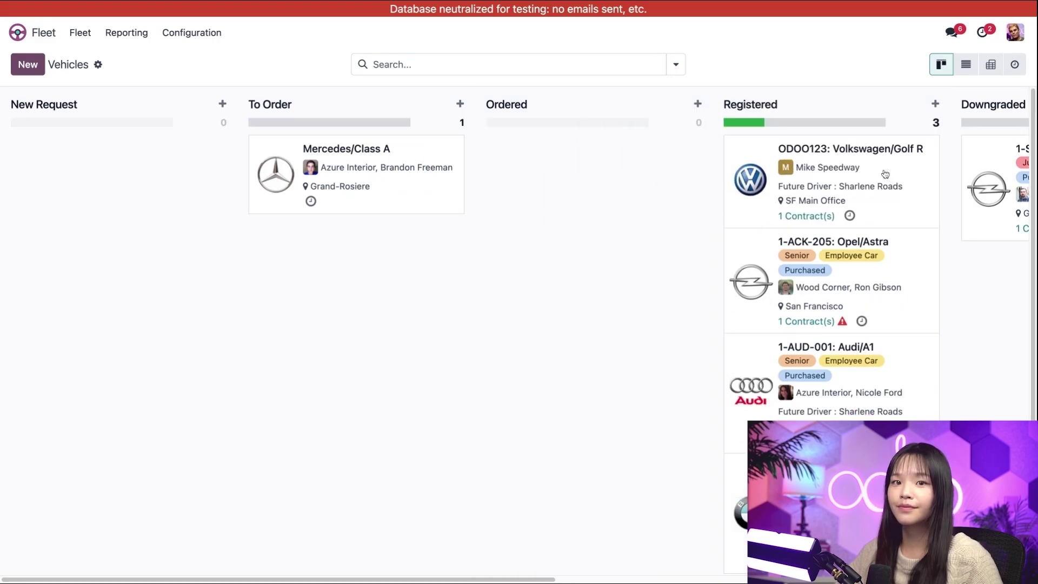